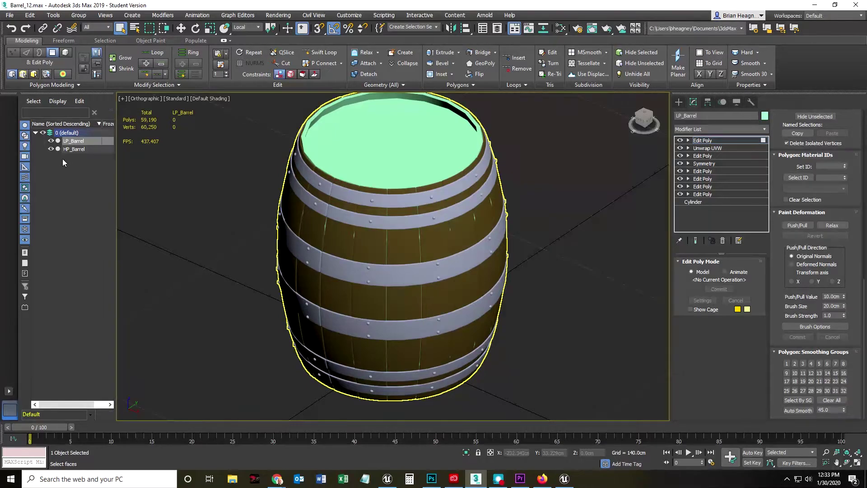
pyautogui.scroll(-2, 211, 310)
pyautogui.scroll(2, 212, 310)
pyautogui.moveTo(214, 312); pyautogui.dragTo(219, 314, button='middle')
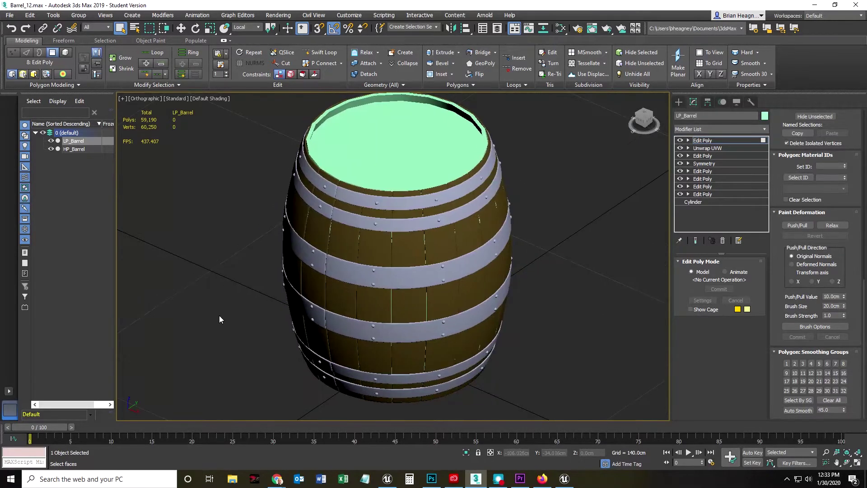
pyautogui.scroll(-3, 184, 297)
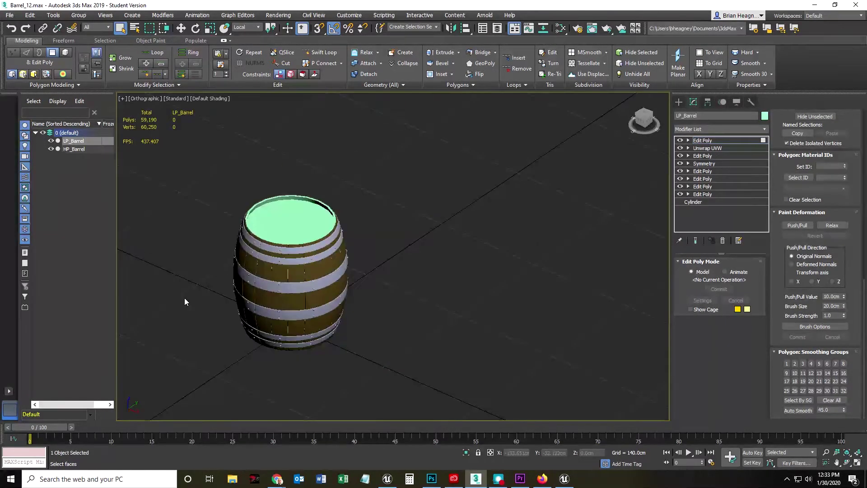
pyautogui.scroll(2, 185, 298)
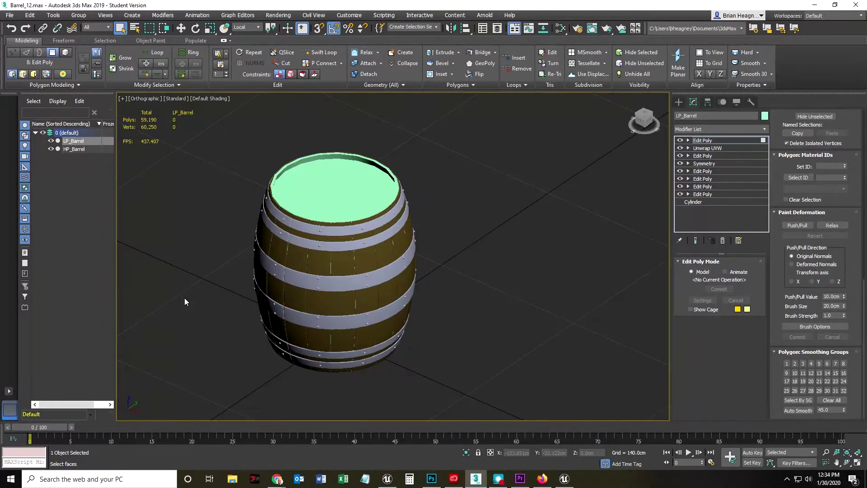
pyautogui.moveTo(271, 333); pyautogui.dragTo(307, 329, button='middle')
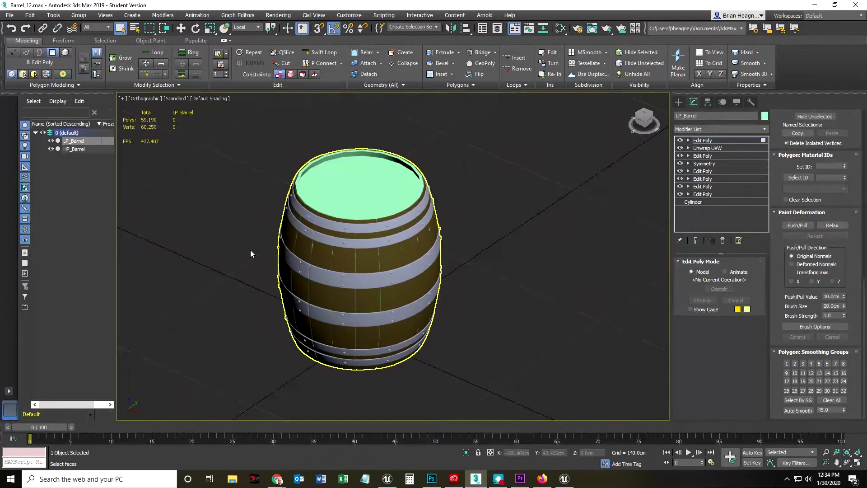
# Select the low-poly barrel LP_Barrel and open the Render To Texture settings beside it.
pyautogui.click(72, 141)
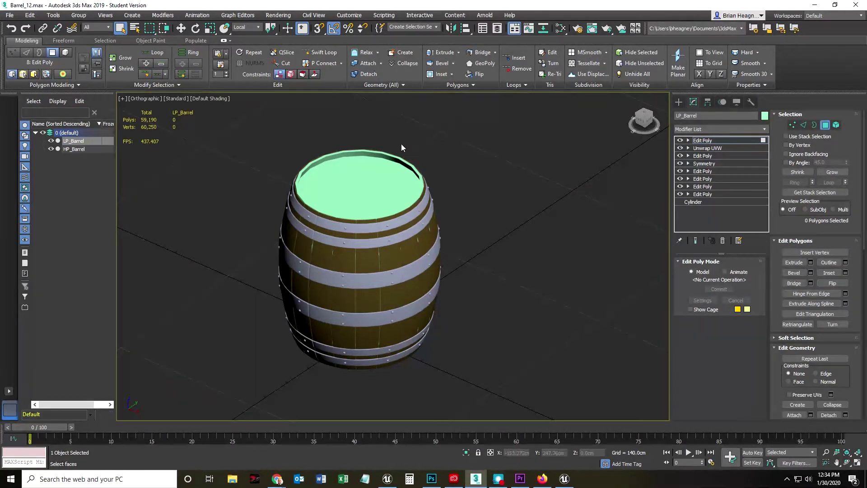
pyautogui.click(267, 16)
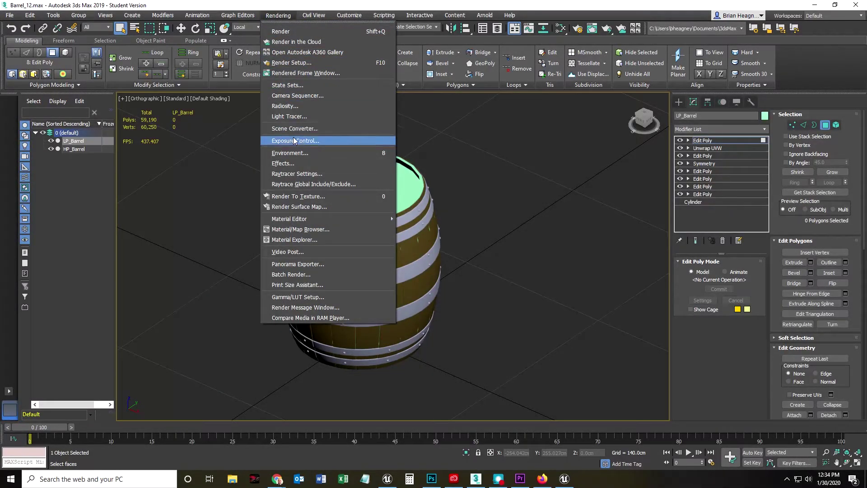
pyautogui.click(328, 199)
pyautogui.moveTo(176, 34); pyautogui.dragTo(337, 32)
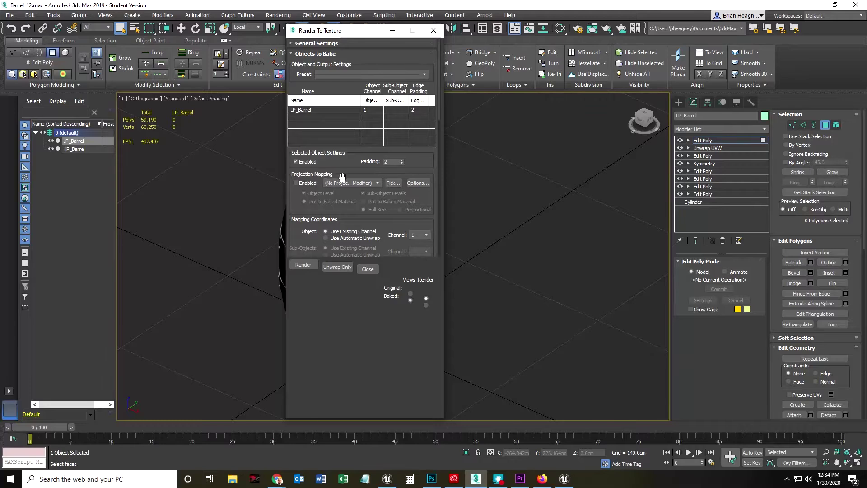
pyautogui.moveTo(355, 30); pyautogui.dragTo(525, 33)
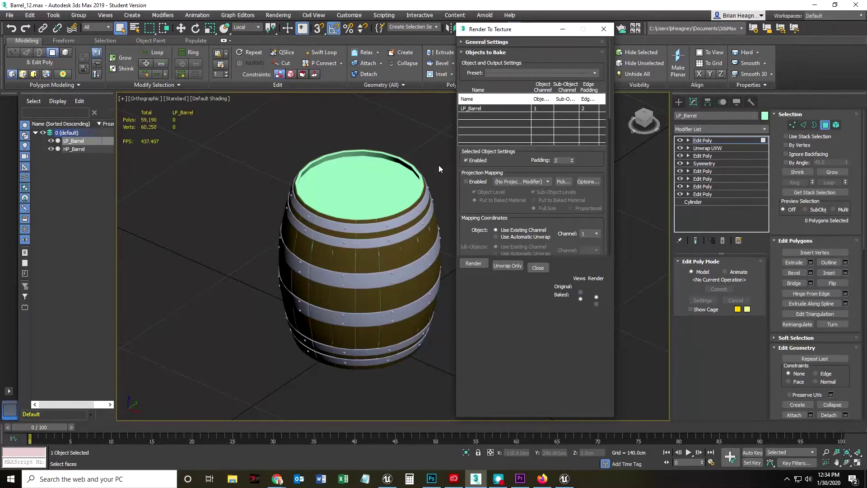
# Add HP_Barrel as the projection mapping target for LP_Barrel.
pyautogui.click(565, 181)
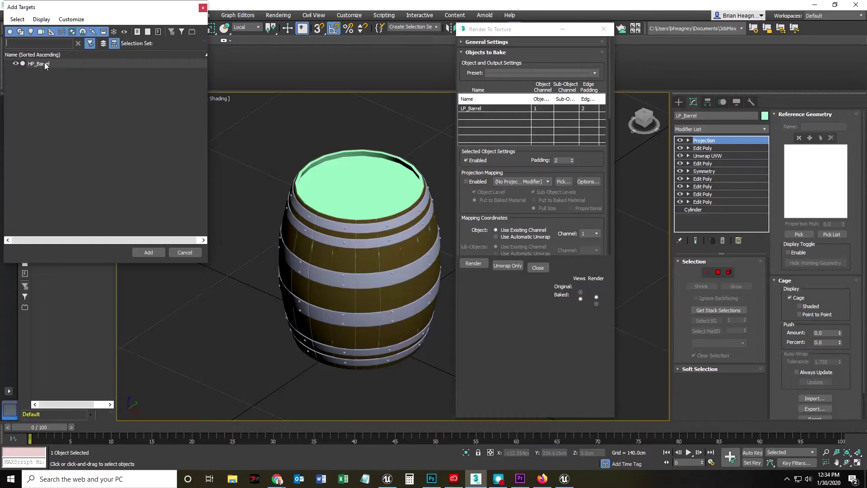
pyautogui.moveTo(53, 10); pyautogui.dragTo(159, 81)
pyautogui.click(141, 136)
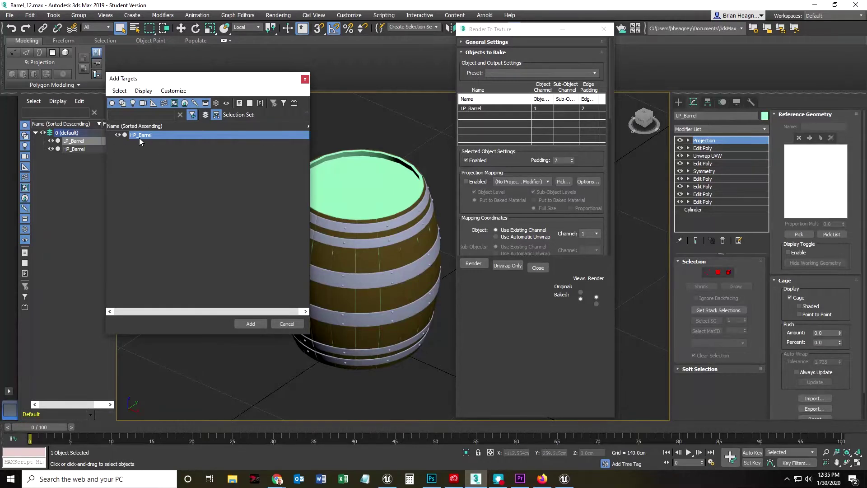
pyautogui.click(244, 324)
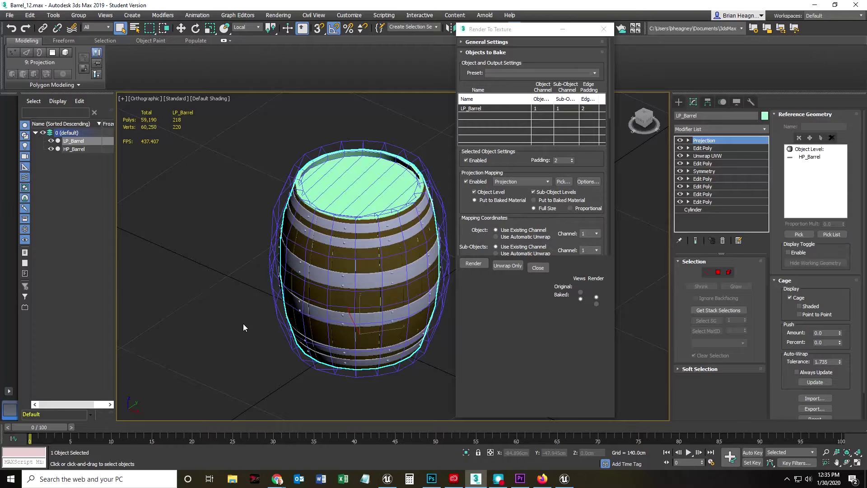
# Reset LP_Barrel's projection cage and display the cage shaded.
pyautogui.scroll(3, 309, 181)
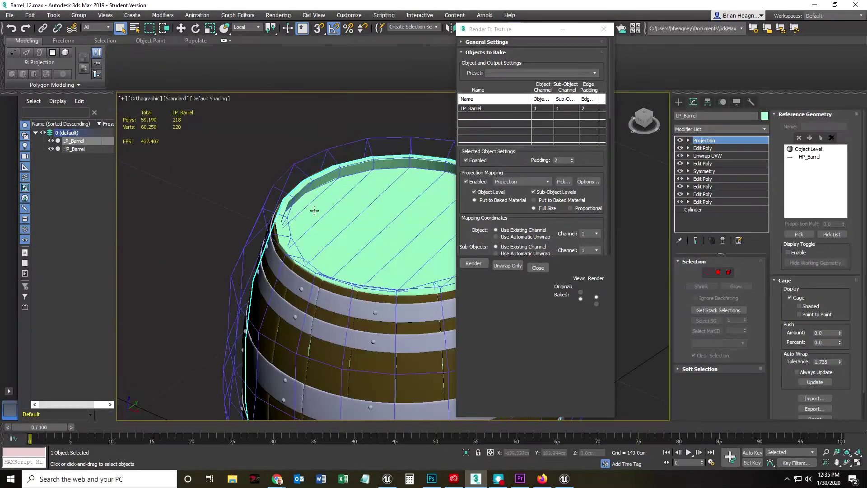
pyautogui.moveTo(291, 254); pyautogui.dragTo(213, 189, button='middle')
pyautogui.keyDown('alt'); pyautogui.moveTo(319, 296); pyautogui.dragTo(253, 232, button='middle'); pyautogui.keyUp('alt')
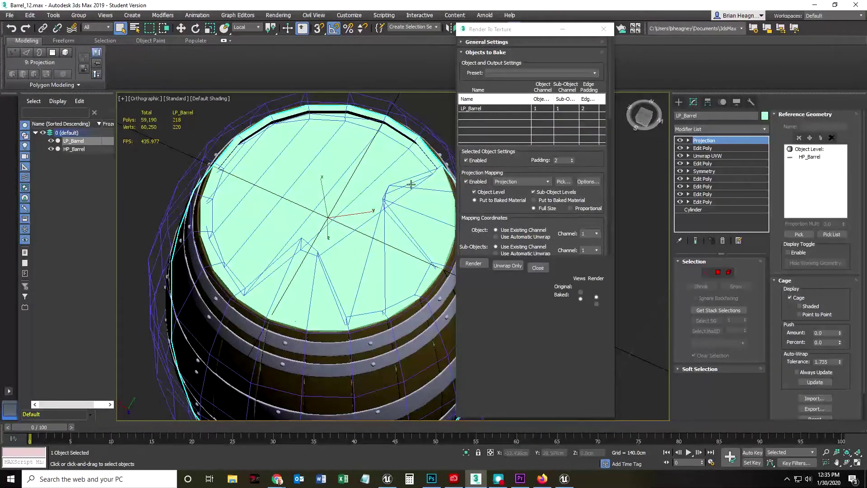
pyautogui.keyDown('alt'); pyautogui.moveTo(313, 193); pyautogui.dragTo(342, 232, button='middle'); pyautogui.keyUp('alt')
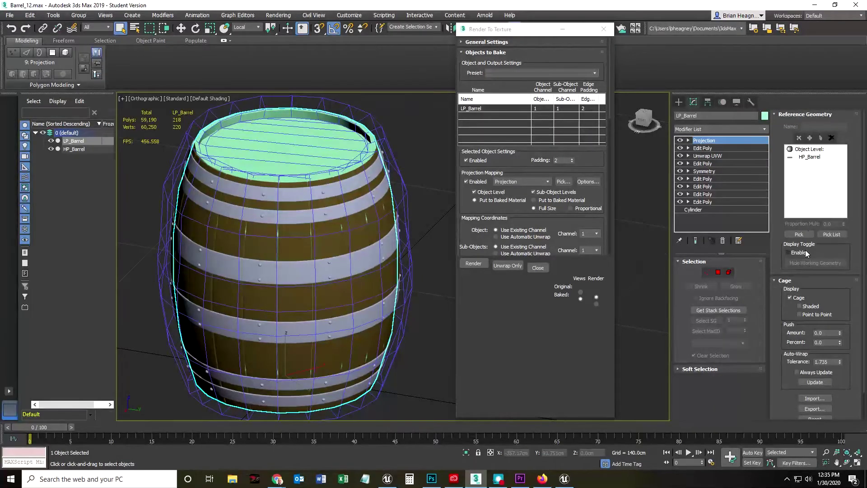
pyautogui.click(775, 280)
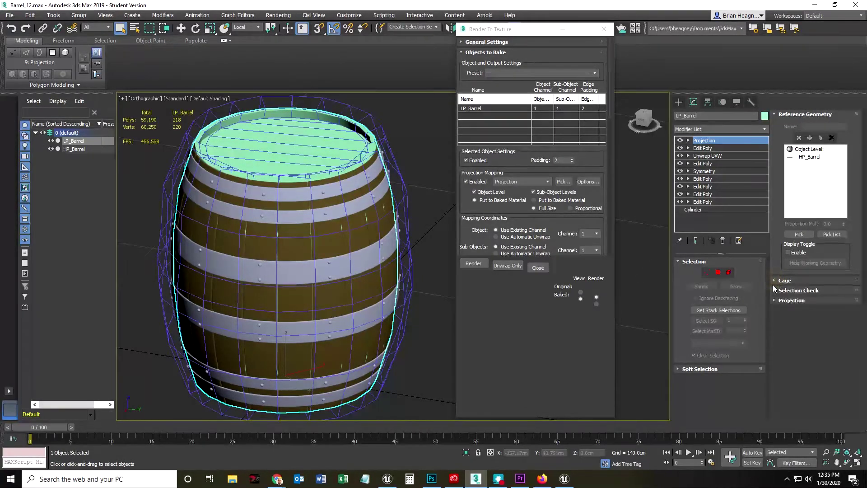
pyautogui.click(774, 281)
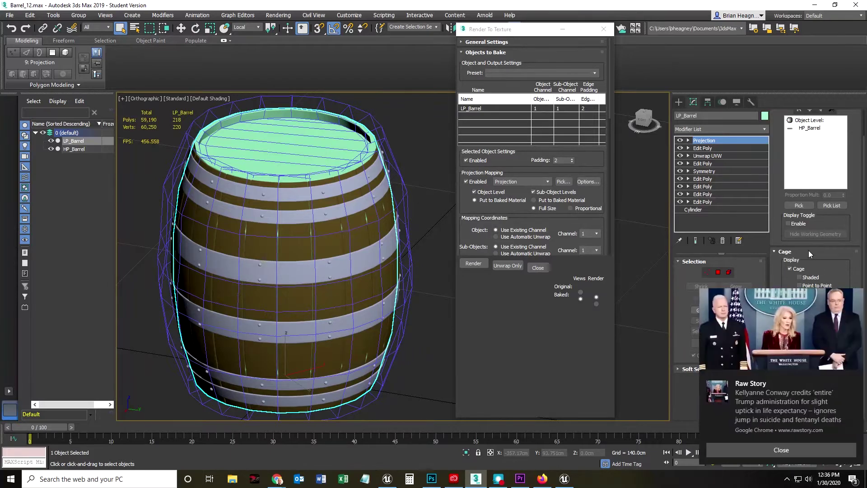
pyautogui.click(787, 452)
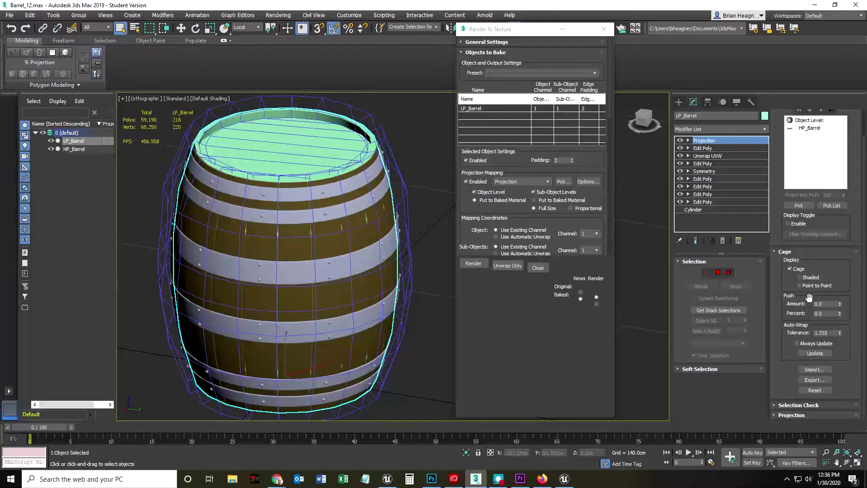
pyautogui.click(815, 390)
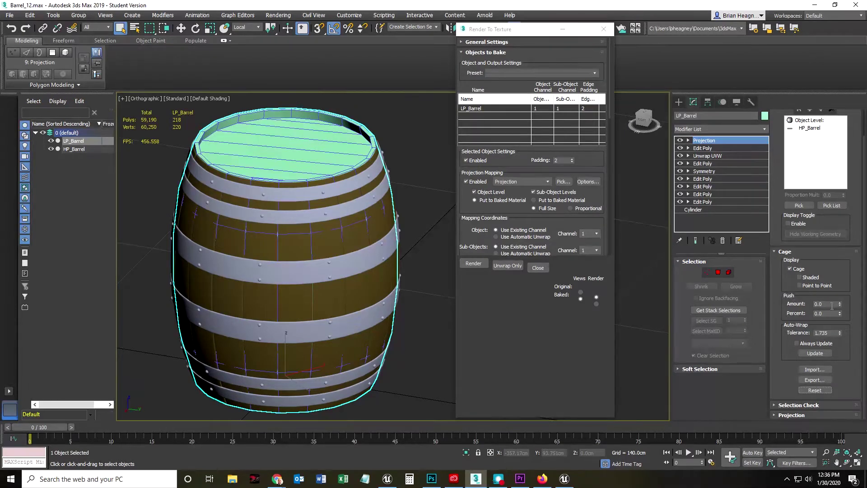
pyautogui.moveTo(841, 308)
pyautogui.mouseDown()
pyautogui.moveTo(839, 269)
pyautogui.moveTo(839, 291)
pyautogui.mouseUp()
pyautogui.click(800, 277)
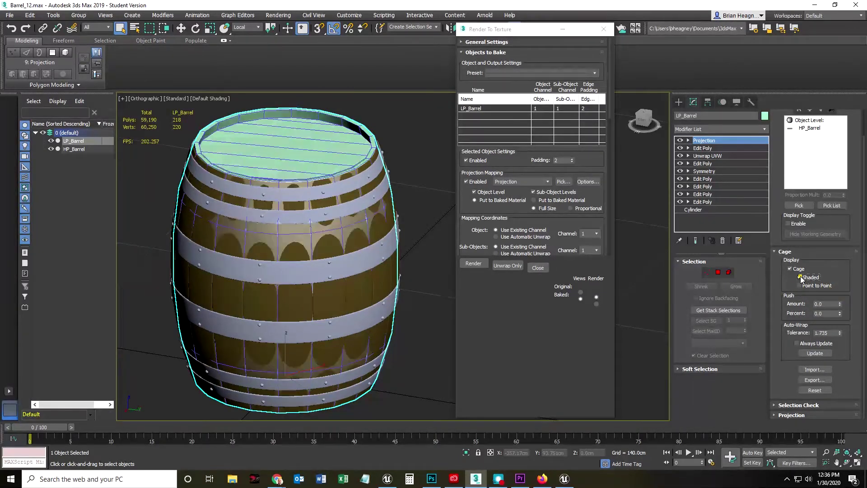
# Push the projection cage outward until it covers most of the barrel's staves and metal bands.
pyautogui.moveTo(356, 230); pyautogui.dragTo(355, 243, button='middle')
pyautogui.scroll(5, 355, 244)
pyautogui.scroll(-2, 268, 260)
pyautogui.keyDown('alt'); pyautogui.moveTo(268, 260); pyautogui.dragTo(292, 280, button='middle'); pyautogui.keyUp('alt')
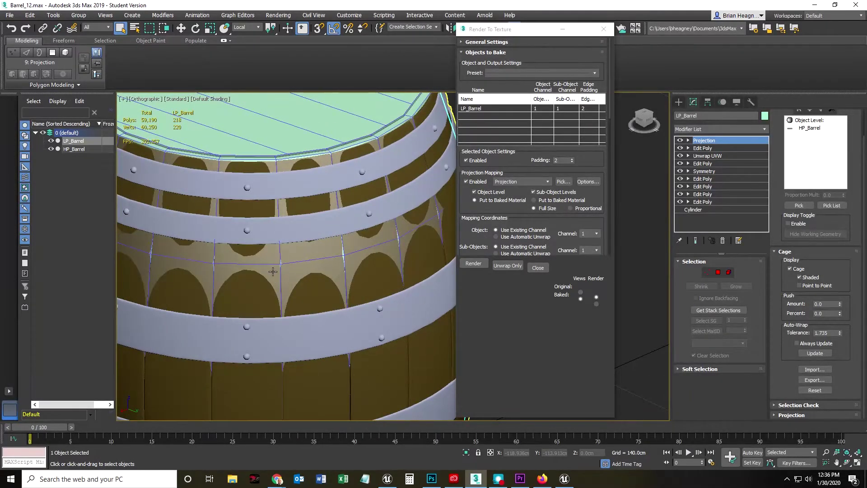
pyautogui.keyDown('alt'); pyautogui.moveTo(285, 294); pyautogui.dragTo(286, 284, button='middle'); pyautogui.keyUp('alt')
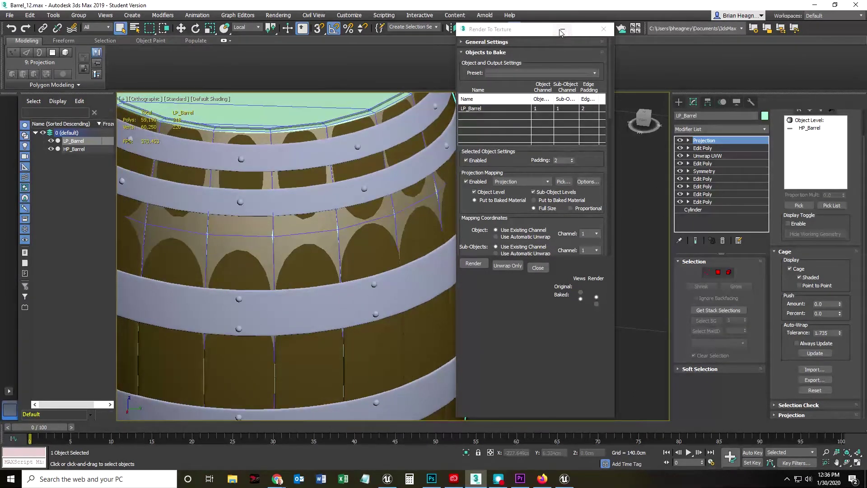
pyautogui.moveTo(389, 286); pyautogui.dragTo(353, 309, button='middle')
pyautogui.scroll(-4, 343, 309)
pyautogui.scroll(2, 316, 307)
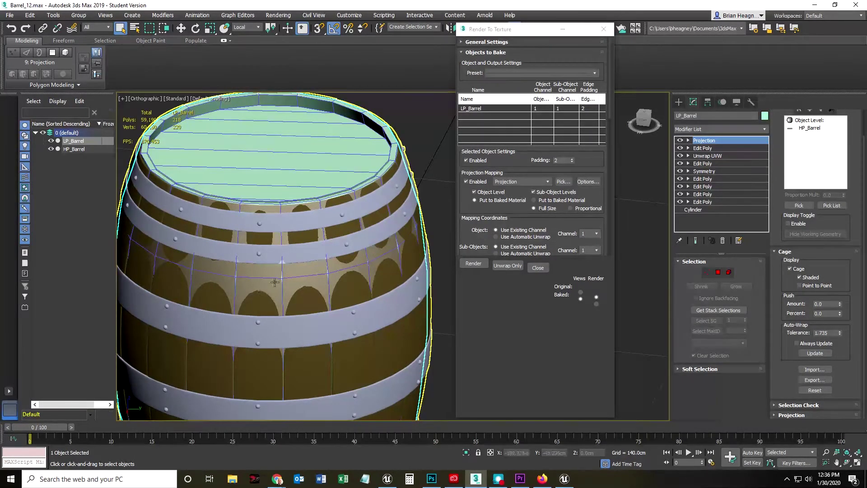
pyautogui.click(839, 302)
pyautogui.moveTo(840, 302); pyautogui.dragTo(857, 236)
pyautogui.rightClick(857, 236)
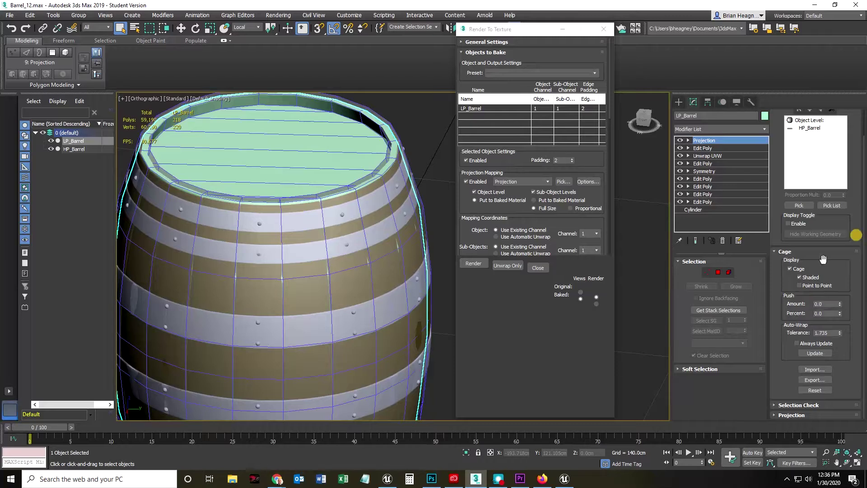
# Push the cage further outward to enclose the remaining exposed staves and the rivets, checking coverage around the barrel.
pyautogui.moveTo(374, 362); pyautogui.dragTo(270, 329, button='middle')
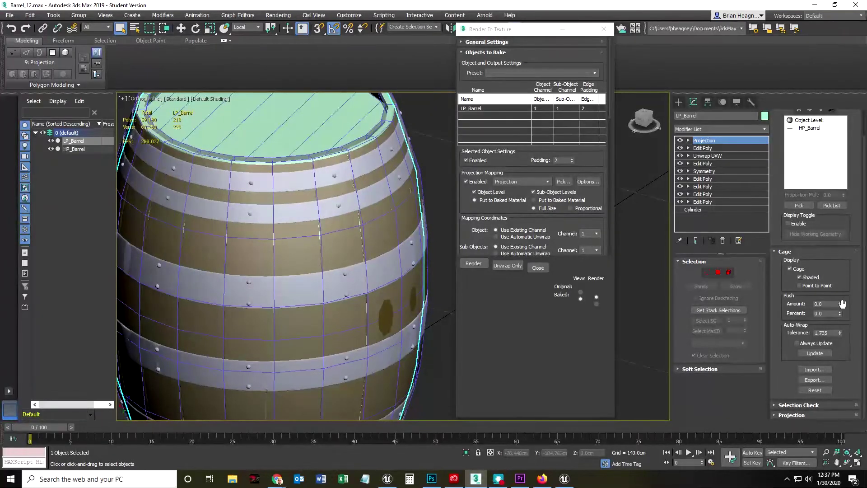
pyautogui.moveTo(840, 304)
pyautogui.mouseDown()
pyautogui.moveTo(843, 285)
pyautogui.moveTo(843, 296)
pyautogui.mouseUp()
pyautogui.scroll(8, 408, 365)
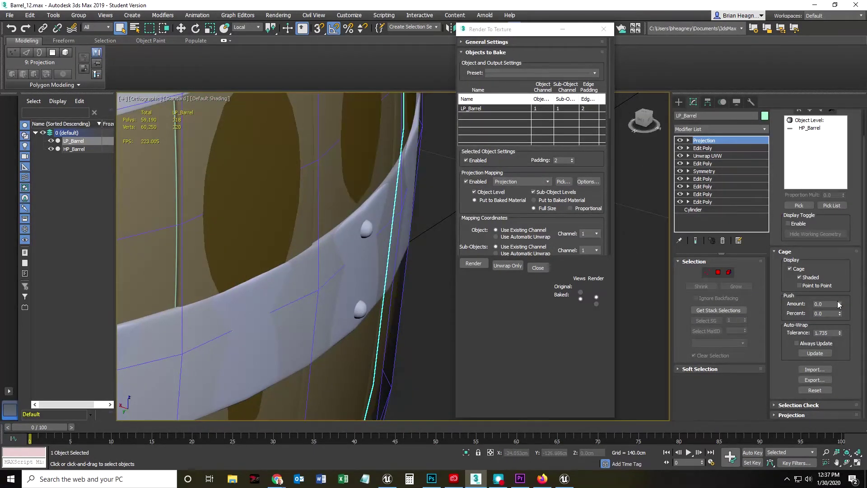
pyautogui.moveTo(839, 304); pyautogui.dragTo(862, 207)
pyautogui.scroll(-7, 202, 216)
pyautogui.moveTo(210, 219); pyautogui.dragTo(418, 241, button='middle')
pyautogui.moveTo(339, 272); pyautogui.dragTo(385, 75, button='middle')
pyautogui.moveTo(361, 203); pyautogui.dragTo(350, 118, button='middle')
pyautogui.keyDown('alt'); pyautogui.moveTo(274, 160); pyautogui.dragTo(310, 260, button='middle'); pyautogui.keyUp('alt')
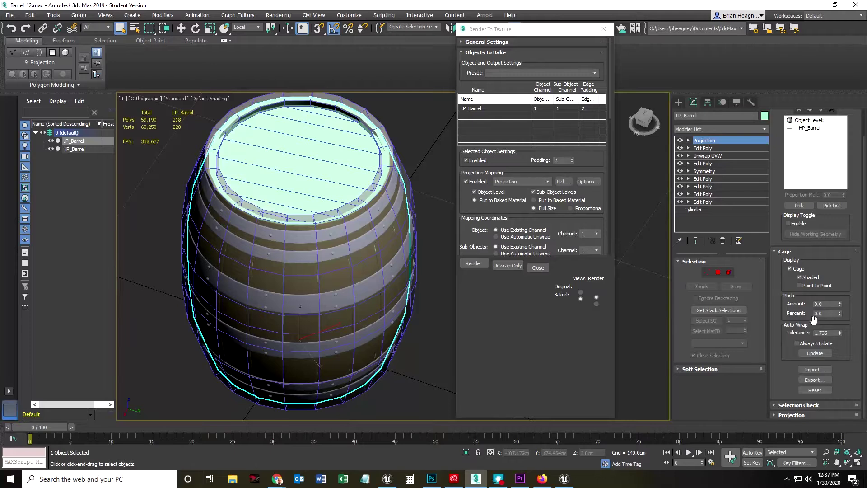
# Add a DiffuseMap element to the texture bake output for LP_Barrel.
pyautogui.click(777, 251)
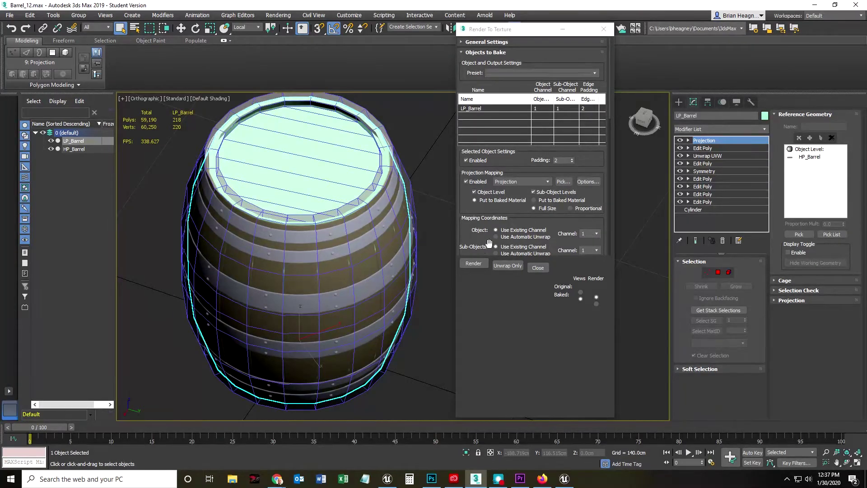
pyautogui.scroll(-5, 513, 241)
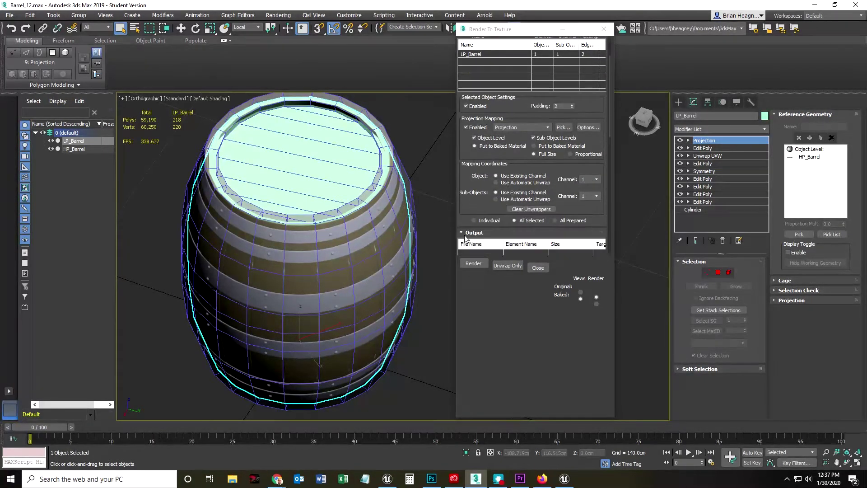
pyautogui.scroll(-1, 486, 192)
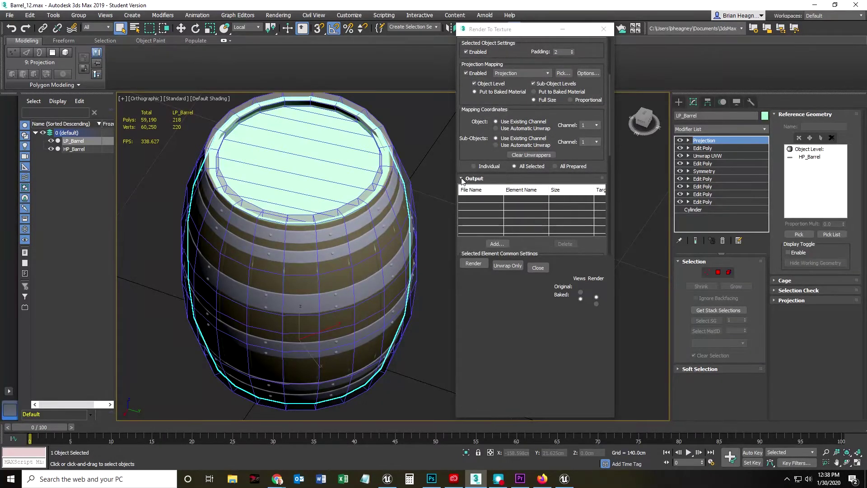
pyautogui.click(497, 243)
pyautogui.moveTo(417, 181); pyautogui.dragTo(448, 151)
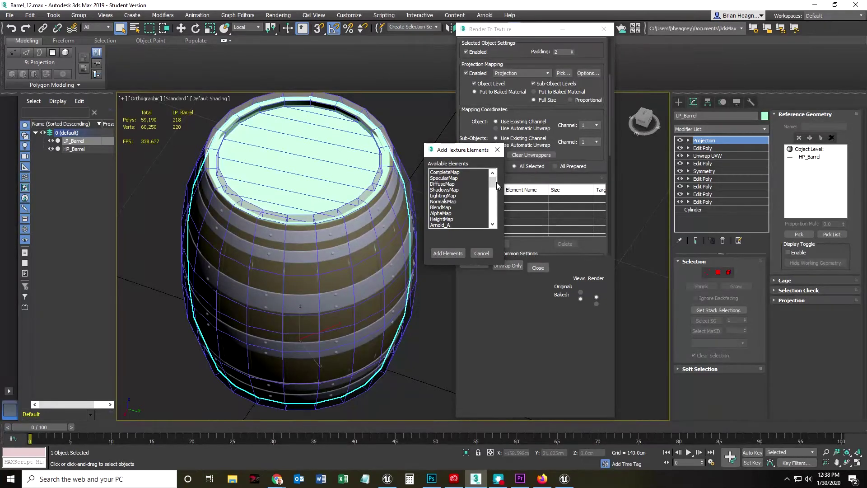
pyautogui.click(444, 173)
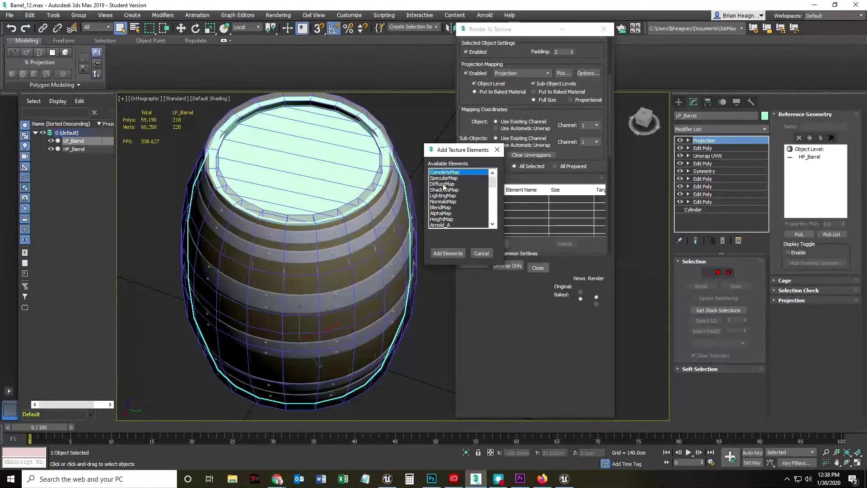
pyautogui.click(443, 183)
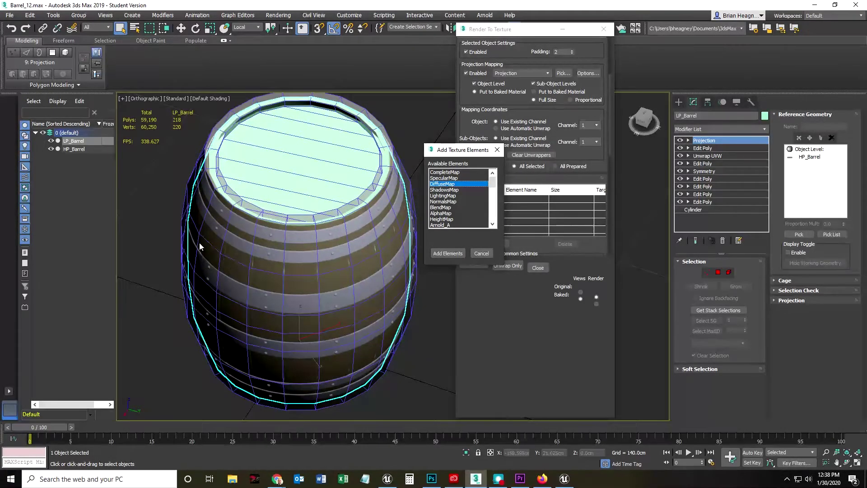
pyautogui.click(441, 255)
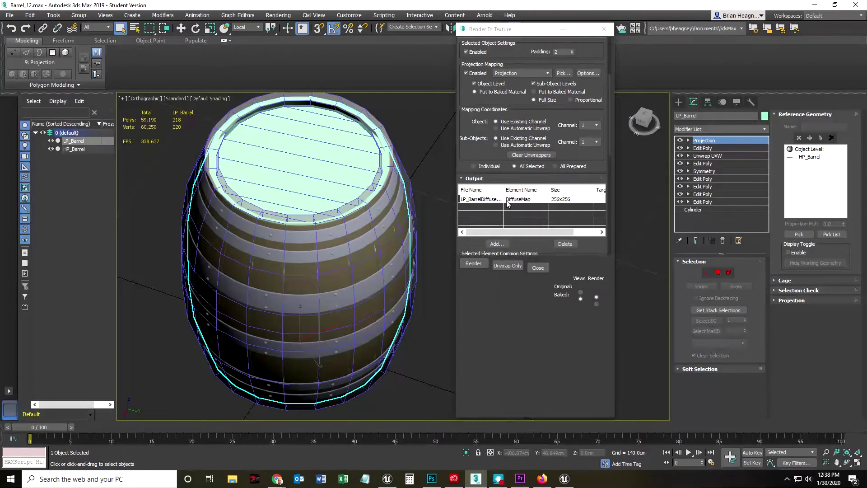
# Set the DiffuseMap output size to 512x512.
pyautogui.moveTo(574, 254); pyautogui.dragTo(572, 122)
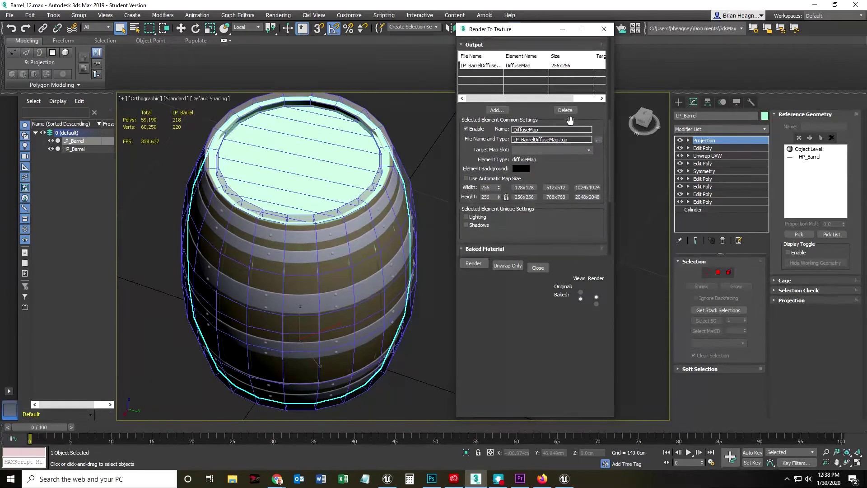
pyautogui.click(553, 188)
pyautogui.moveTo(555, 168)
pyautogui.mouseDown()
pyautogui.moveTo(555, 190)
pyautogui.moveTo(555, 162)
pyautogui.mouseUp()
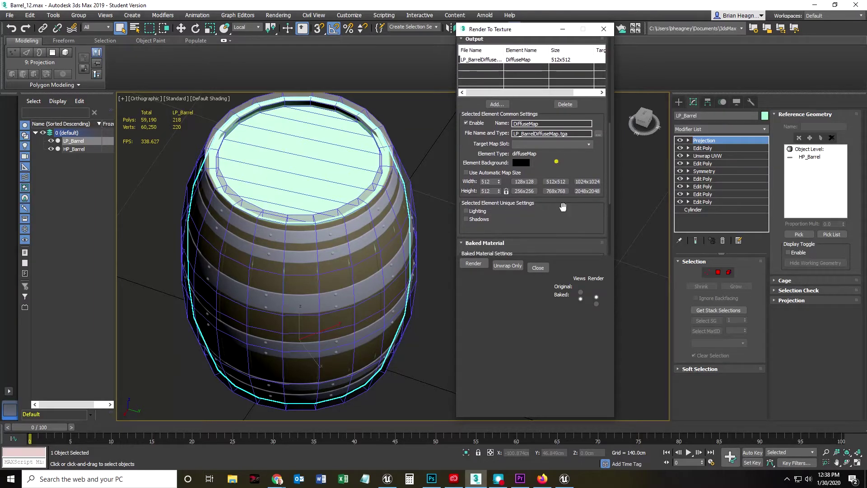
# Browse to the Tutorials\02Barrel folder on the Data (D:) drive as the location for the DiffuseMap output file.
pyautogui.moveTo(578, 417); pyautogui.dragTo(573, 399)
pyautogui.moveTo(554, 219); pyautogui.dragTo(554, 301)
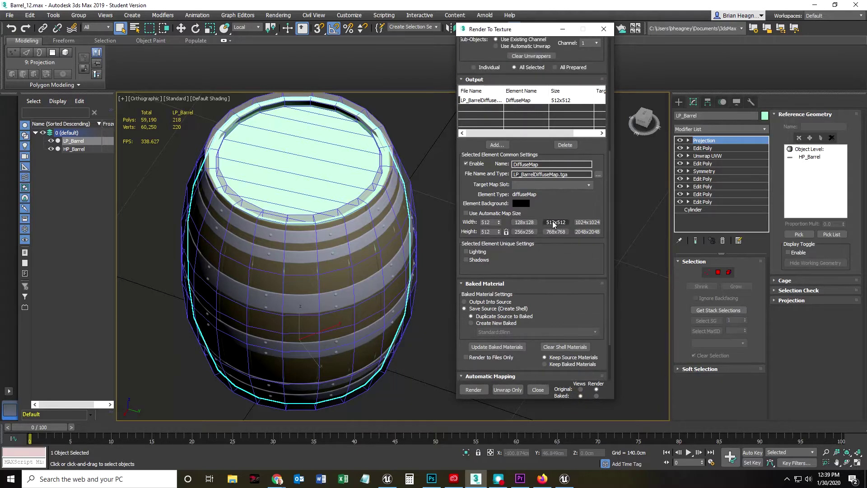
pyautogui.scroll(2, 530, 217)
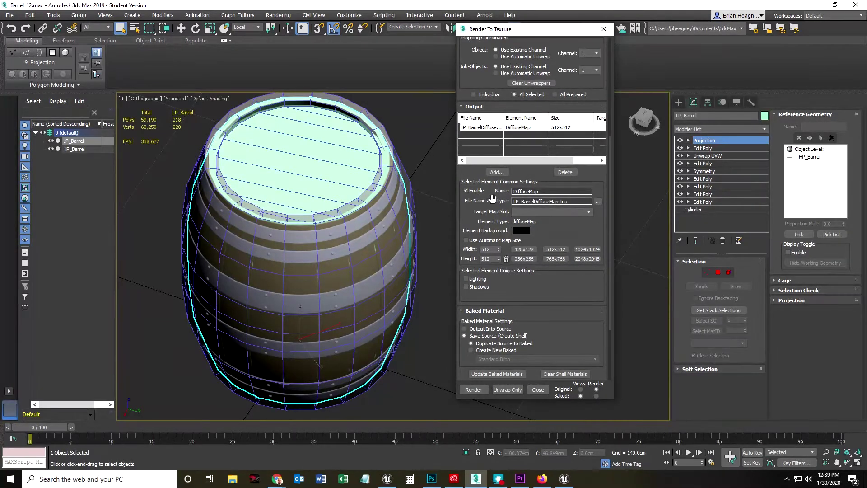
pyautogui.click(598, 202)
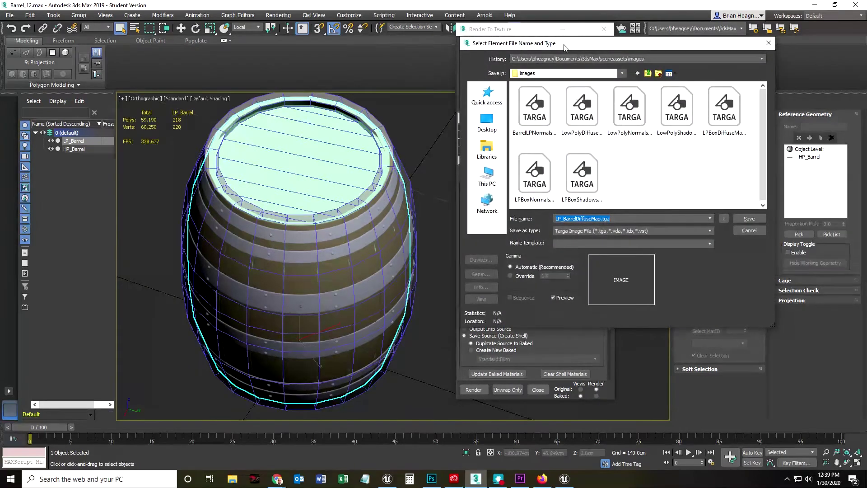
pyautogui.moveTo(565, 47); pyautogui.dragTo(461, 62)
pyautogui.click(544, 88)
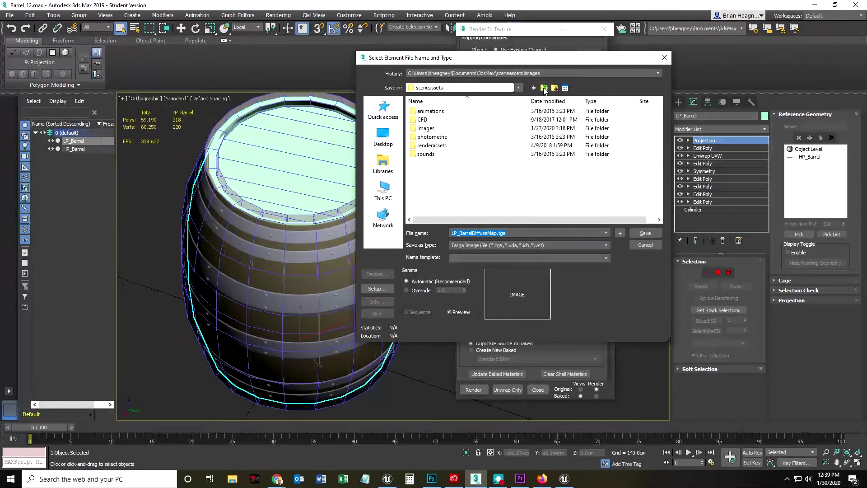
pyautogui.click(545, 88)
pyautogui.click(383, 190)
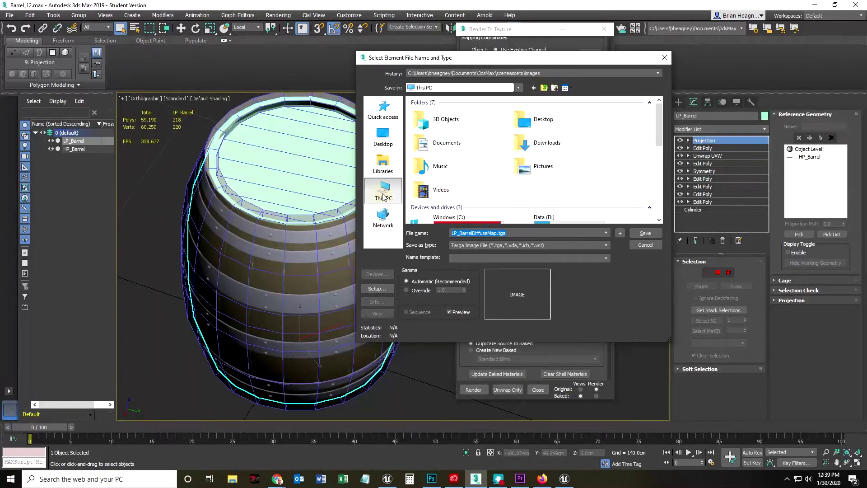
pyautogui.scroll(-3, 462, 186)
pyautogui.doubleClick(515, 168)
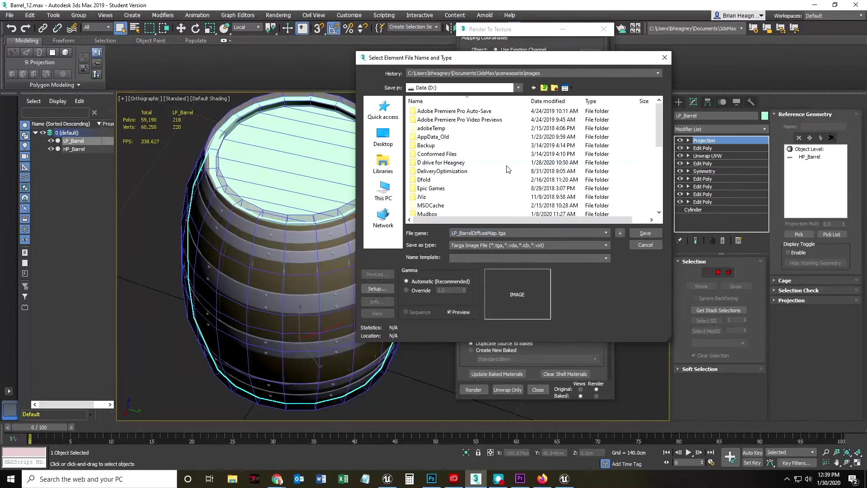
pyautogui.doubleClick(438, 138)
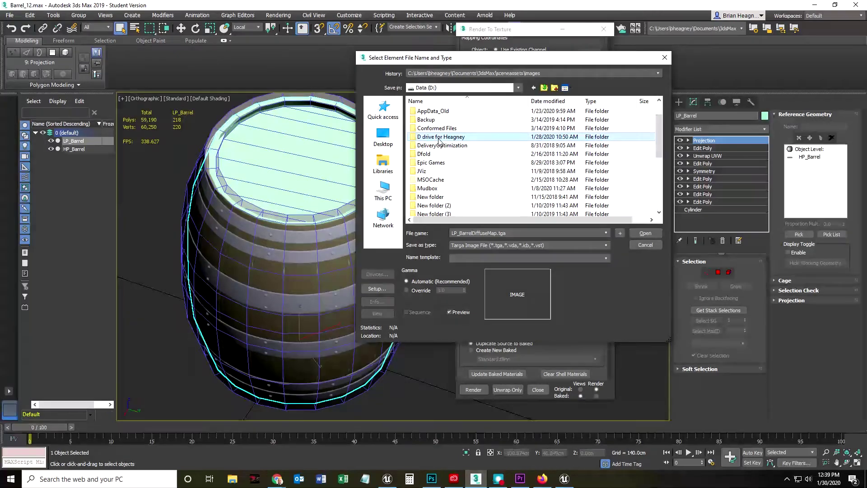
pyautogui.scroll(-10, 447, 172)
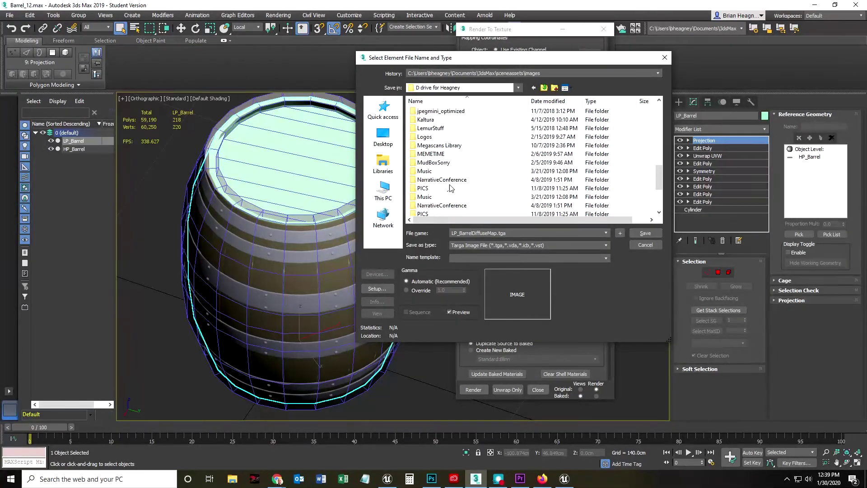
pyautogui.doubleClick(419, 180)
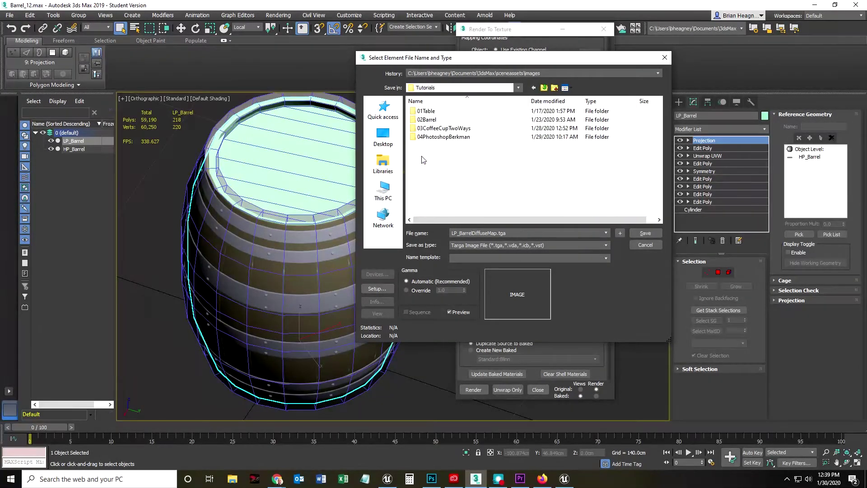
pyautogui.click(425, 122)
pyautogui.doubleClick(425, 121)
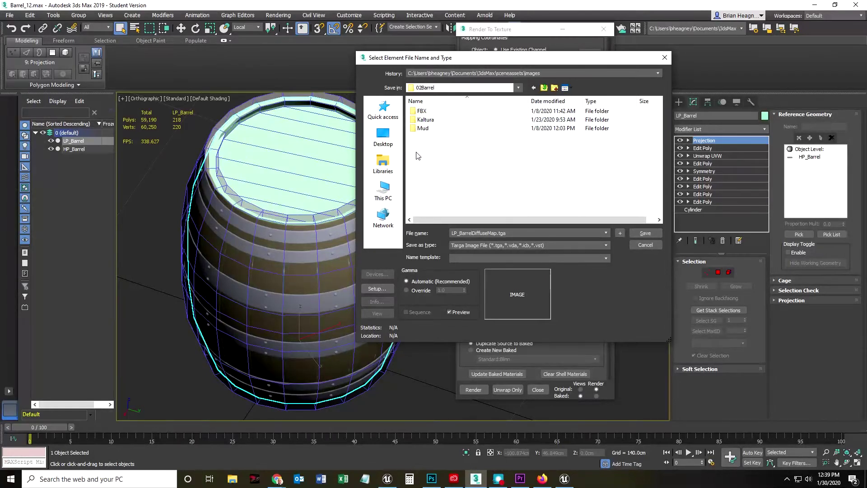
# Create a Maps folder inside 02Barrel and set LP_BarrelDiffuseMap.tga to save there, accepting the default Targa settings.
pyautogui.click(555, 88)
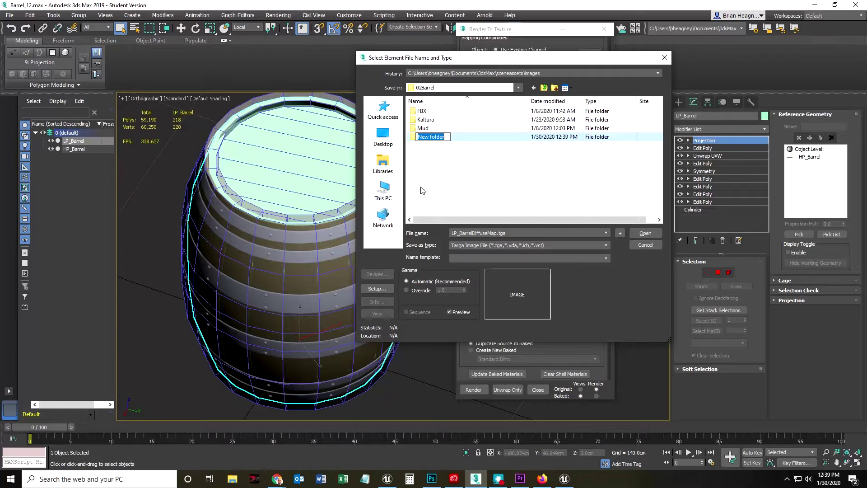
pyautogui.write('Maps')
pyautogui.doubleClick(420, 137)
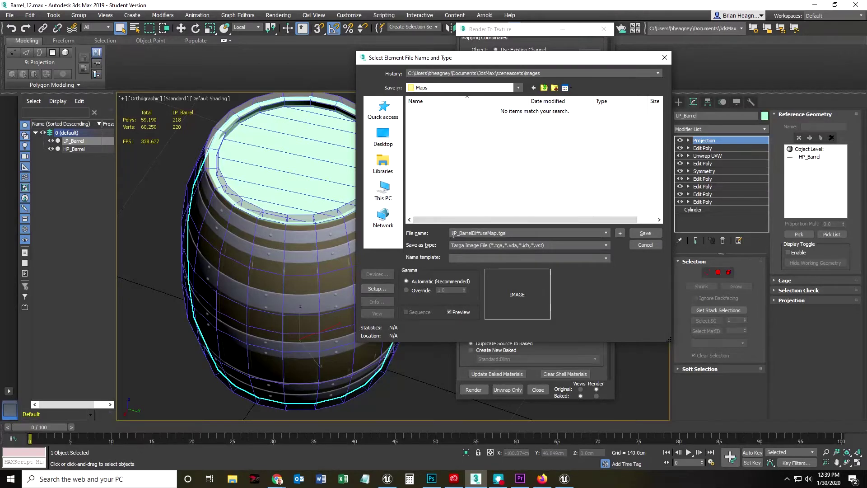
pyautogui.click(646, 234)
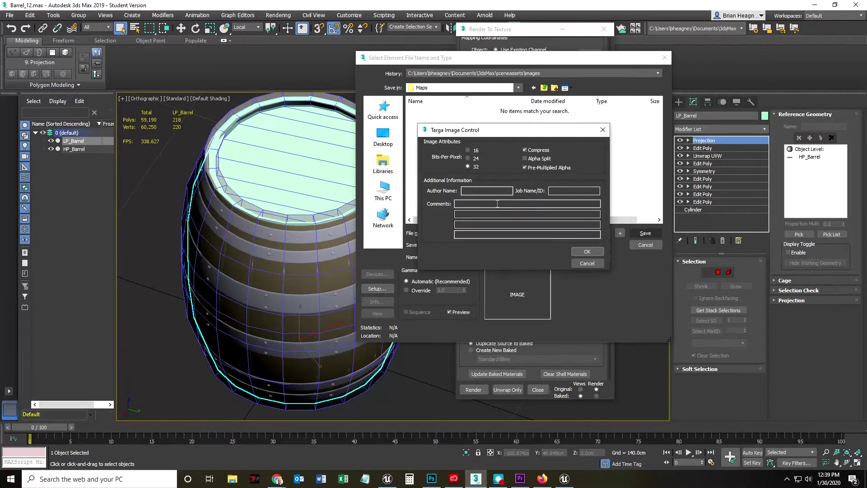
pyautogui.click(588, 251)
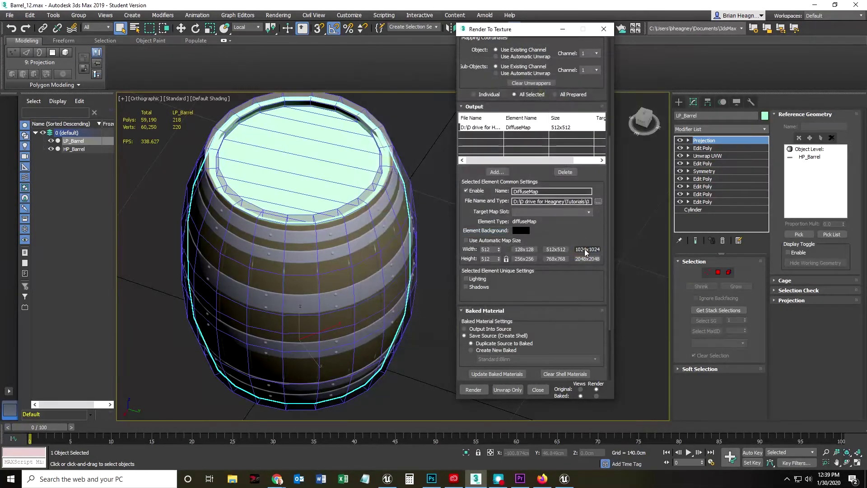
# Add a ShadowsMap element to the LP_Barrel bake output and set its size to 512x512.
pyautogui.click(484, 127)
pyautogui.click(496, 172)
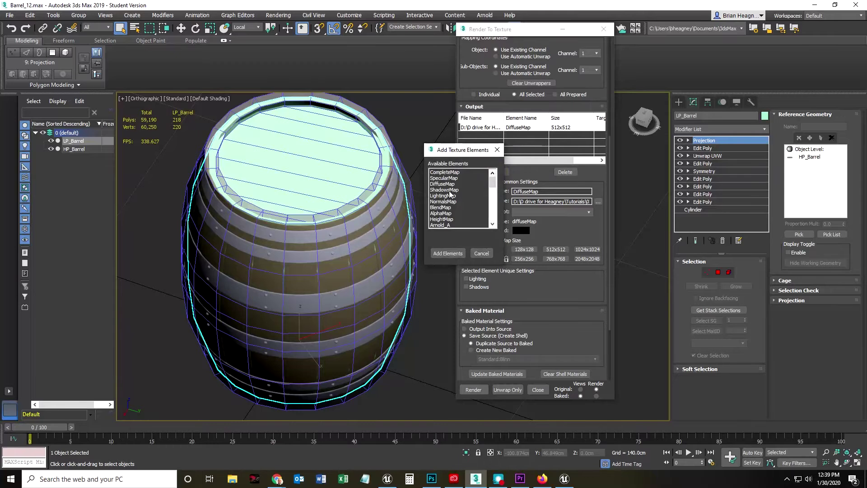
pyautogui.click(447, 190)
pyautogui.doubleClick(445, 190)
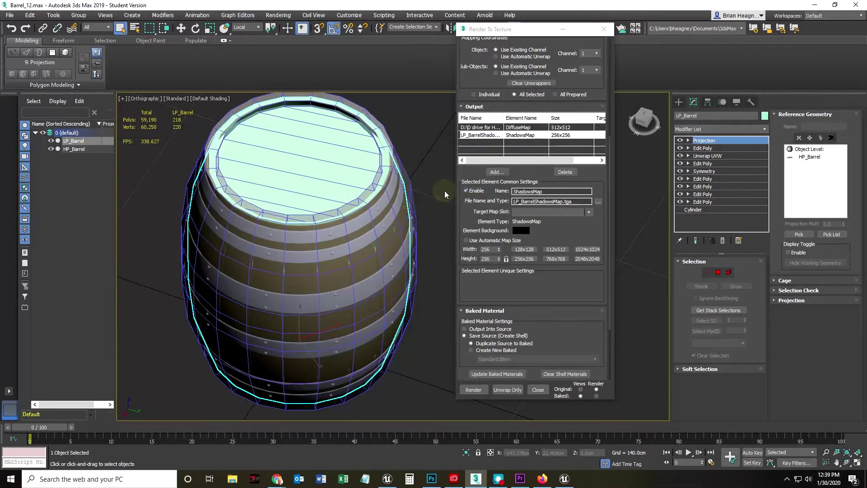
pyautogui.click(557, 250)
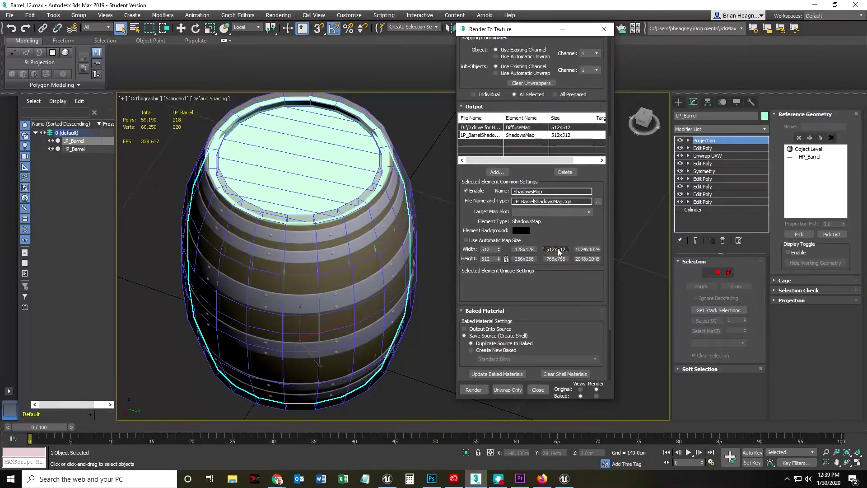
# Choose the ShadowsMap output location, browsing to the personal work folder on the Data (D:) drive.
pyautogui.click(598, 202)
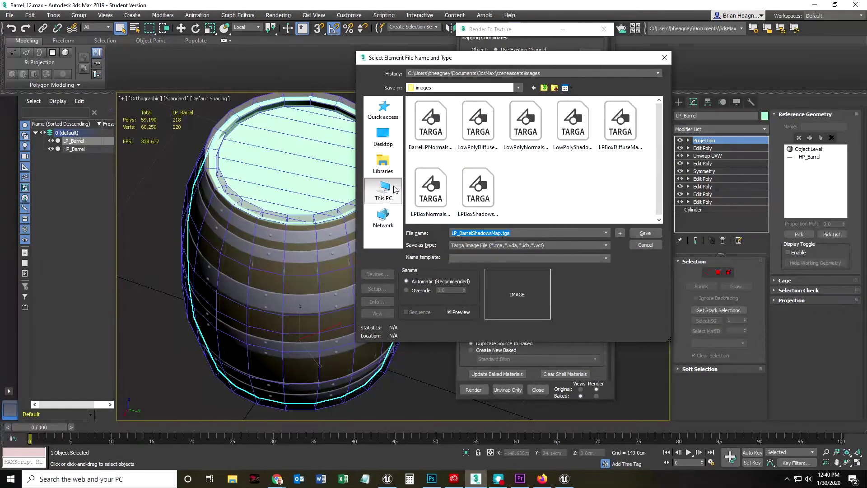
pyautogui.click(393, 189)
pyautogui.scroll(-5, 537, 176)
pyautogui.scroll(3, 538, 177)
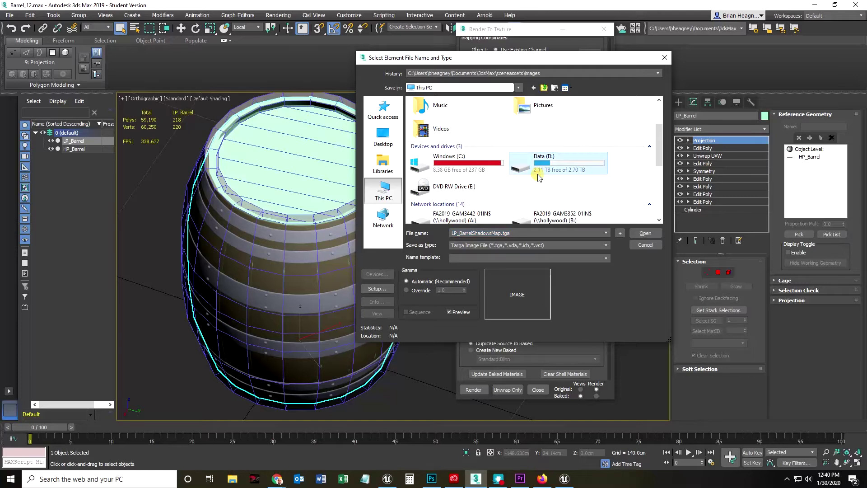
pyautogui.doubleClick(538, 177)
pyautogui.scroll(-3, 441, 171)
pyautogui.scroll(3, 437, 171)
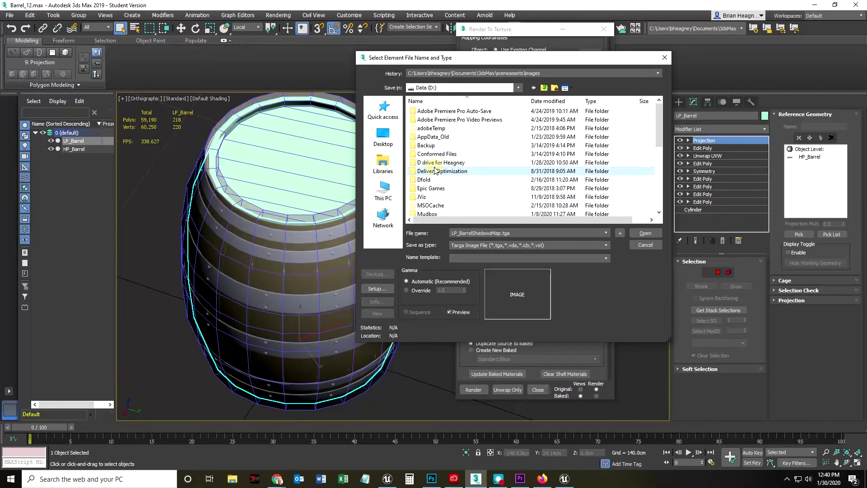
pyautogui.doubleClick(435, 170)
pyautogui.click(488, 249)
pyautogui.doubleClick(433, 164)
# Set LP_BarrelShadowsMap.tga to save in Tutorials\02Barrel\Maps, accepting the default Targa settings.
pyautogui.scroll(-10, 433, 190)
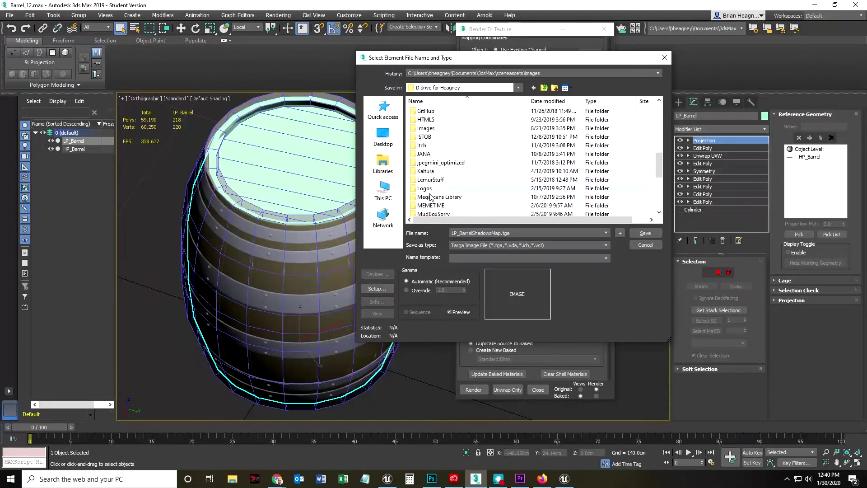
pyautogui.scroll(-5, 431, 195)
pyautogui.click(425, 180)
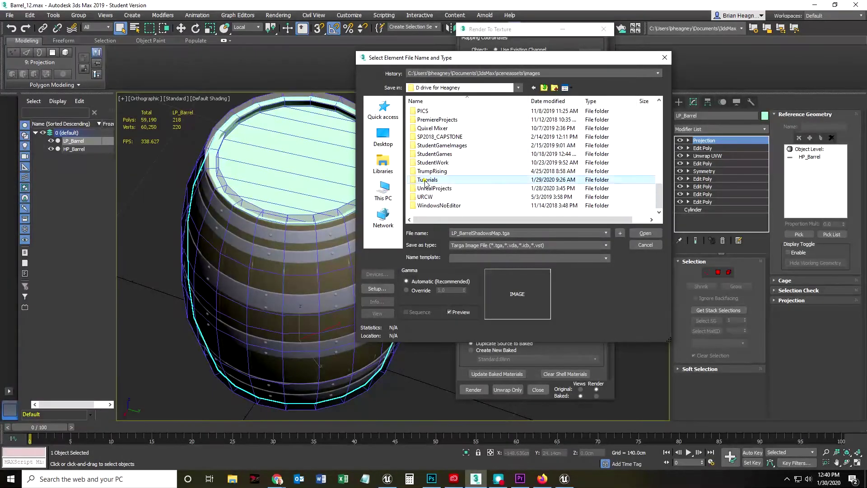
pyautogui.doubleClick(426, 180)
pyautogui.doubleClick(424, 120)
pyautogui.doubleClick(424, 129)
pyautogui.click(646, 233)
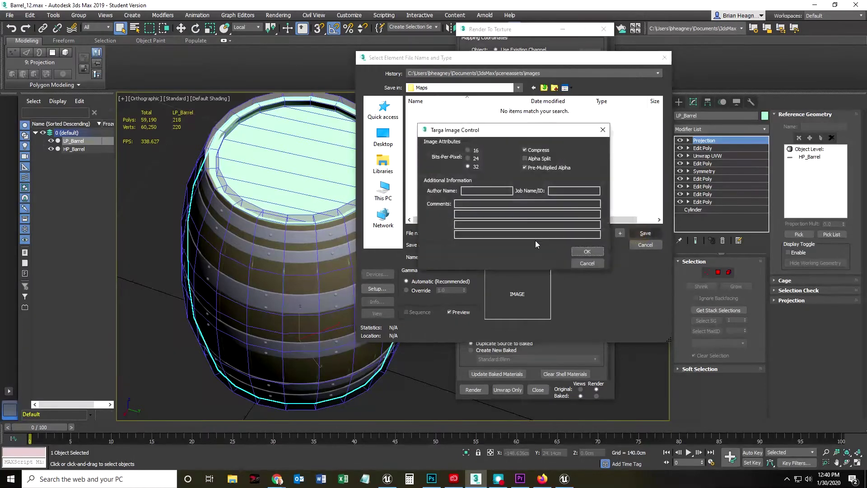
pyautogui.click(584, 251)
# Add a NormalsMap element to the LP_Barrel bake output and set its size to 512x512.
pyautogui.click(497, 172)
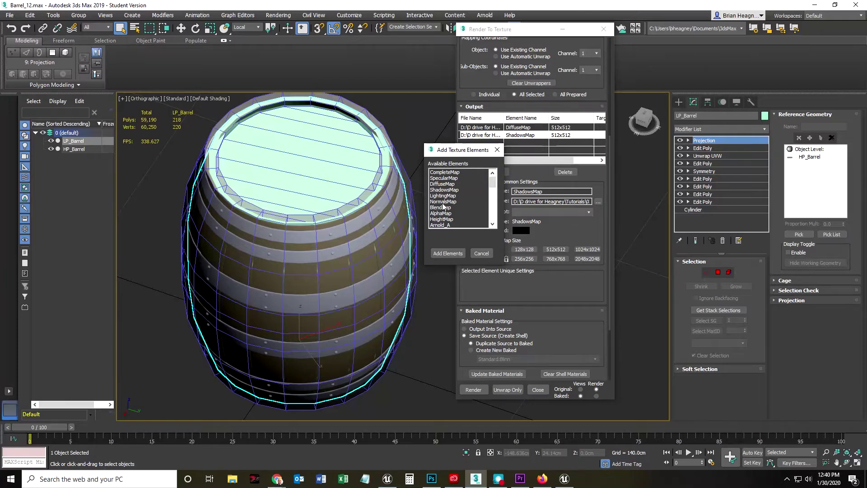
pyautogui.click(443, 202)
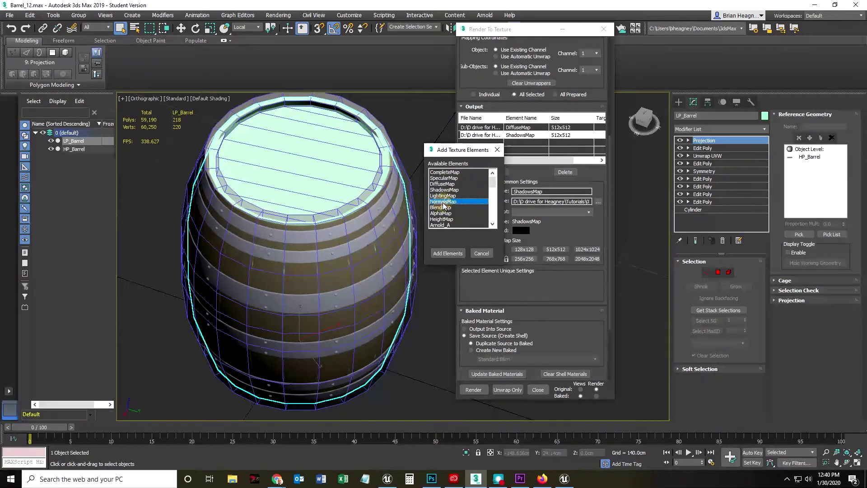
pyautogui.click(445, 253)
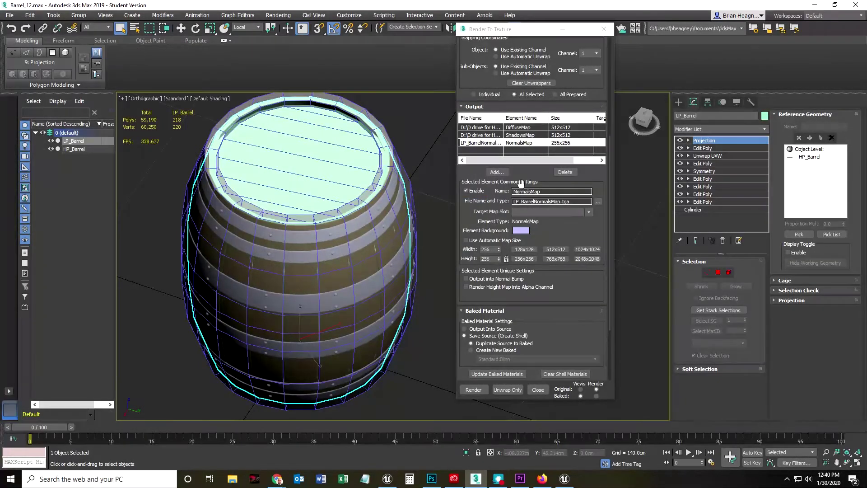
pyautogui.click(555, 249)
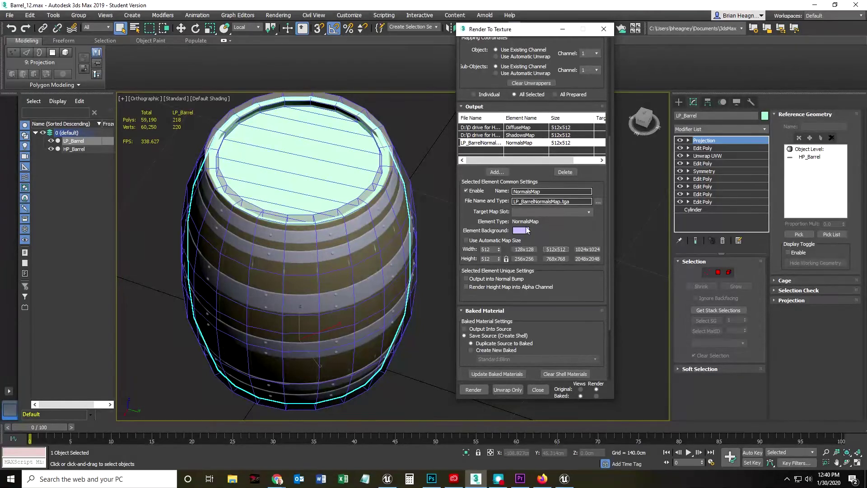
# Set LP_BarrelNormalsMap.tga to save in Tutorials\02Barrel\Maps on the Data (D:) drive, accepting the default Targa settings.
pyautogui.click(598, 202)
pyautogui.click(391, 202)
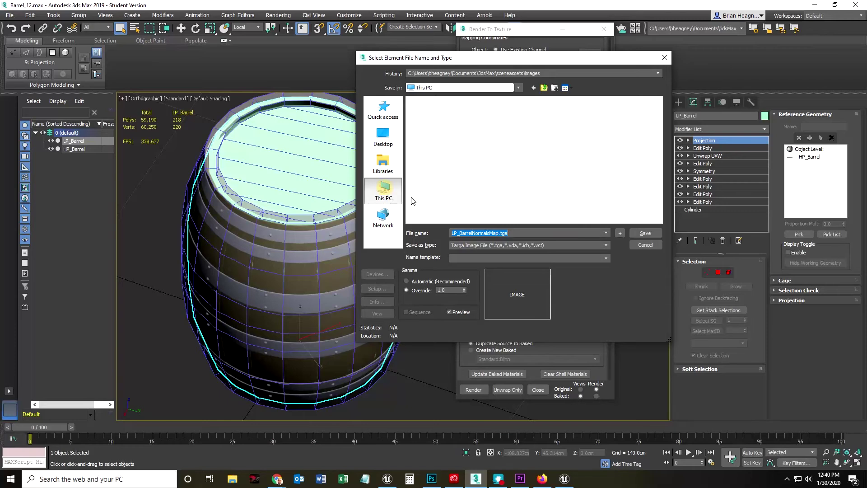
pyautogui.scroll(-2, 494, 203)
pyautogui.doubleClick(565, 169)
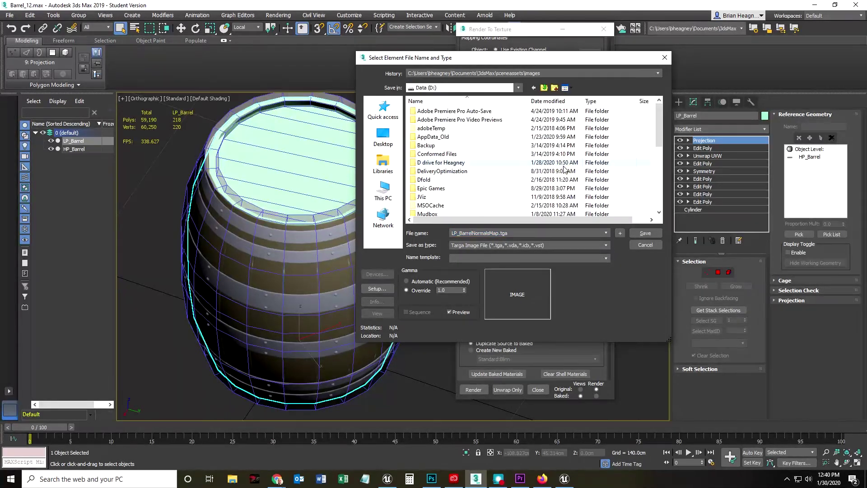
pyautogui.scroll(-8, 443, 178)
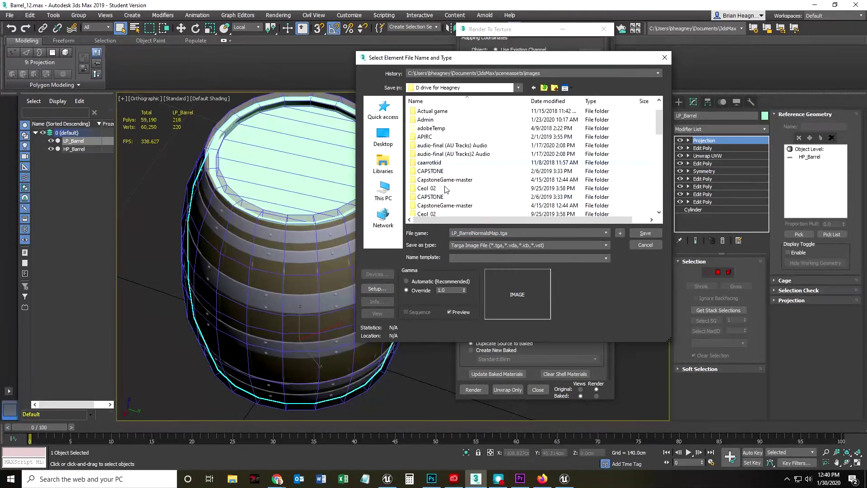
pyautogui.scroll(-4, 449, 186)
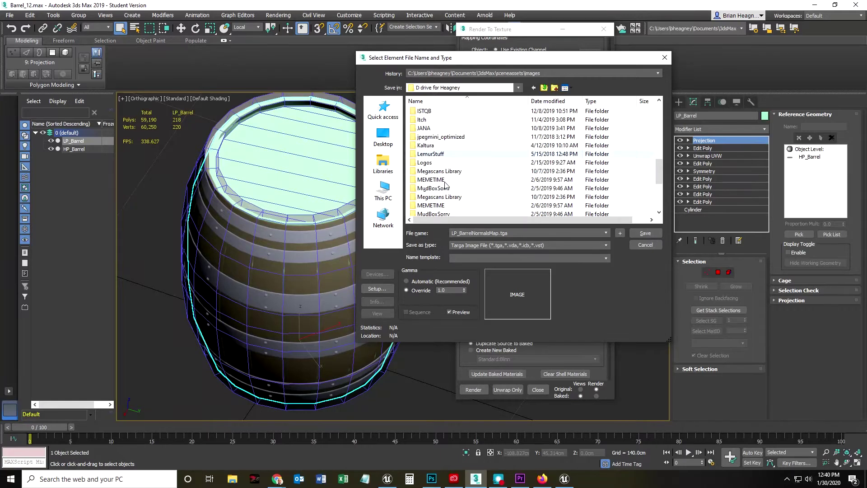
pyautogui.scroll(-1, 445, 188)
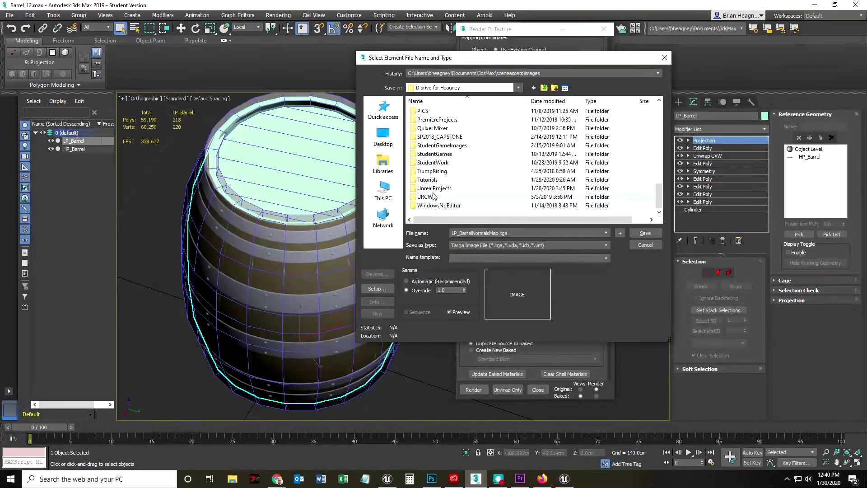
pyautogui.doubleClick(431, 182)
pyautogui.doubleClick(426, 120)
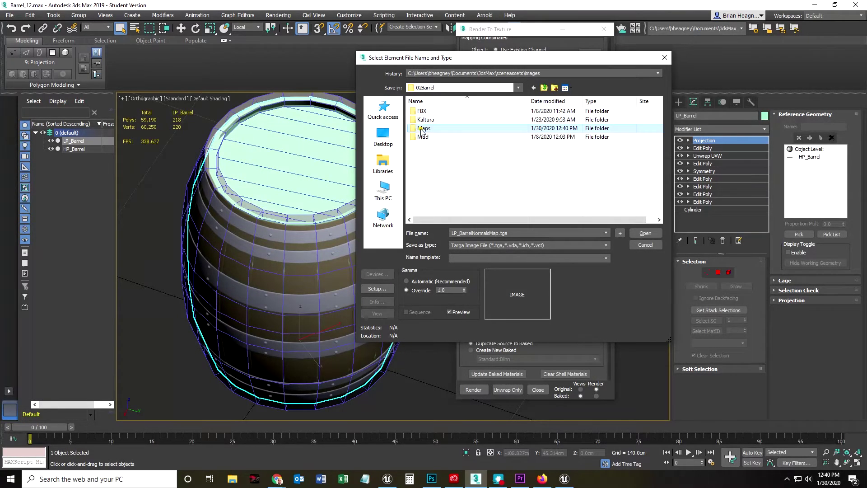
pyautogui.doubleClick(423, 128)
pyautogui.click(646, 233)
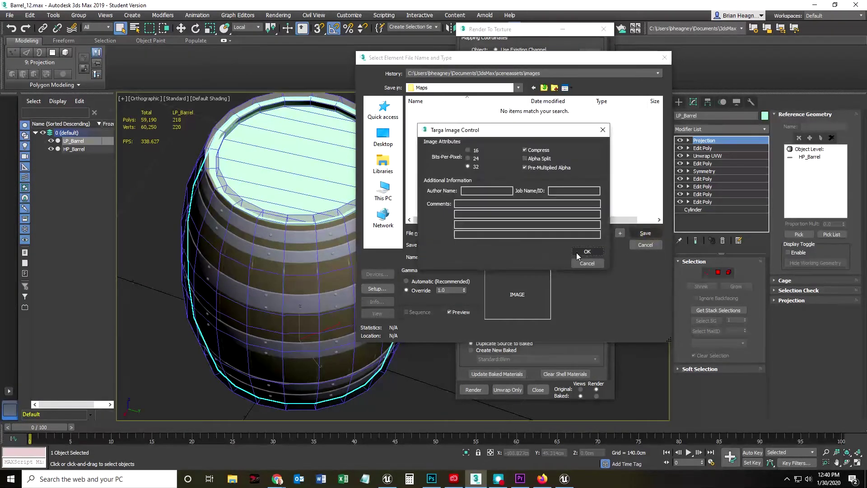
pyautogui.click(577, 253)
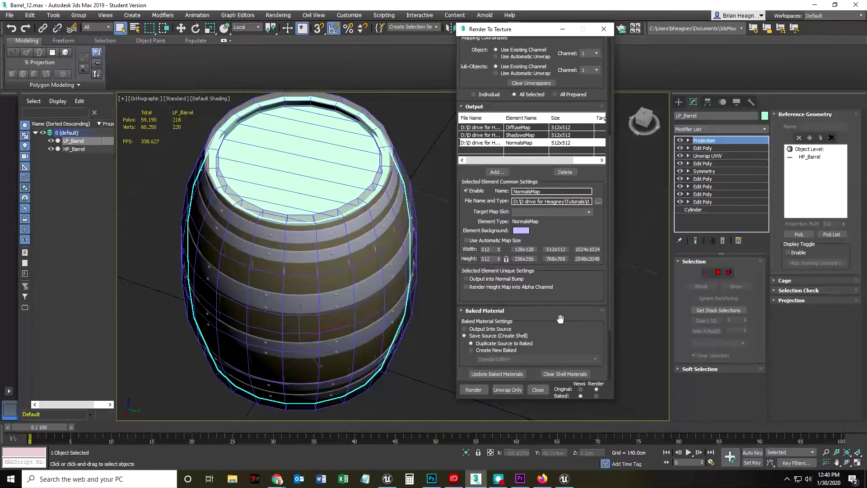
# Set the baked material to create a new Standard:Blinn material and collapse the Automatic Mapping settings.
pyautogui.scroll(-4, 560, 319)
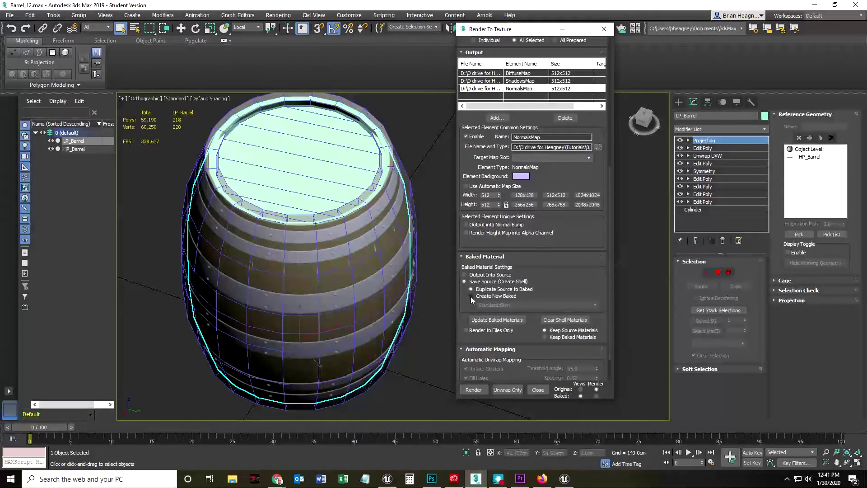
pyautogui.click(471, 296)
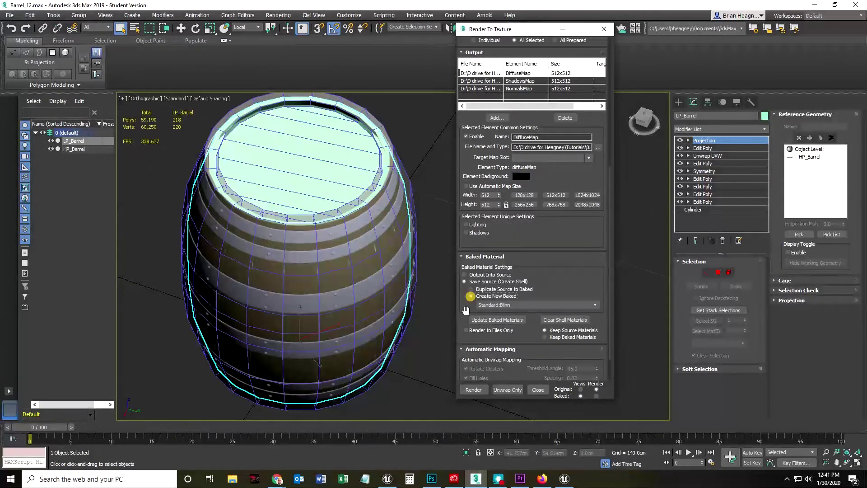
pyautogui.click(546, 305)
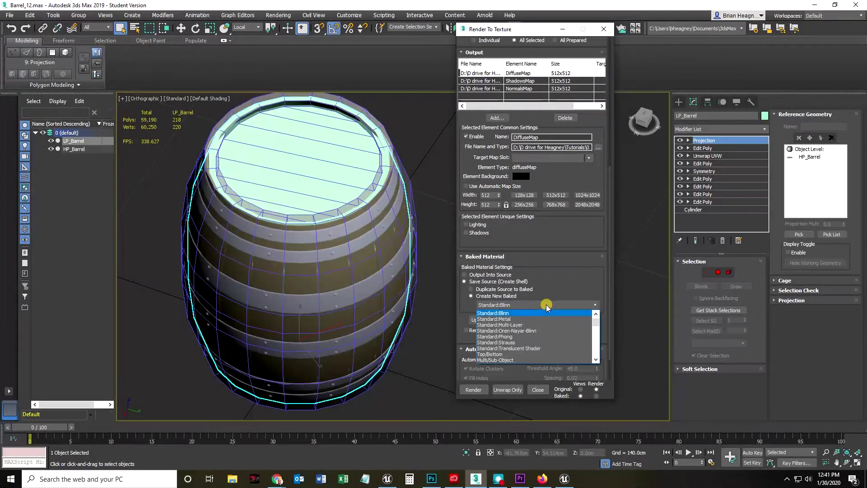
pyautogui.click(497, 313)
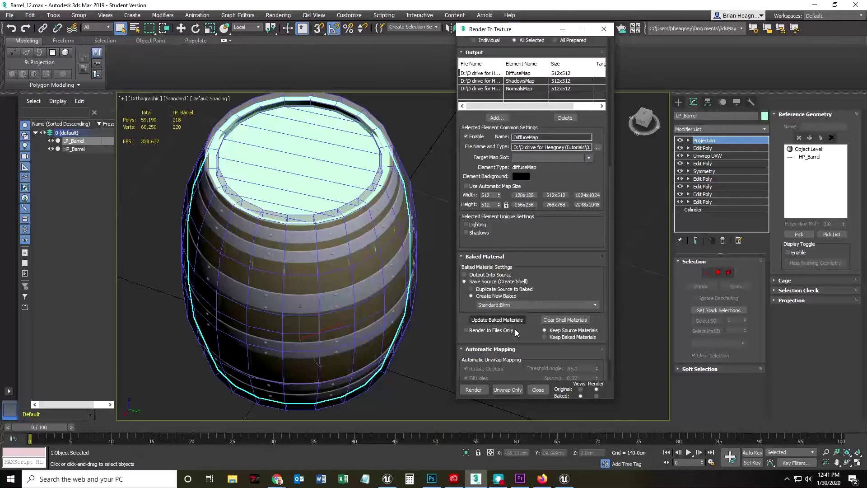
pyautogui.moveTo(564, 359); pyautogui.dragTo(527, 324)
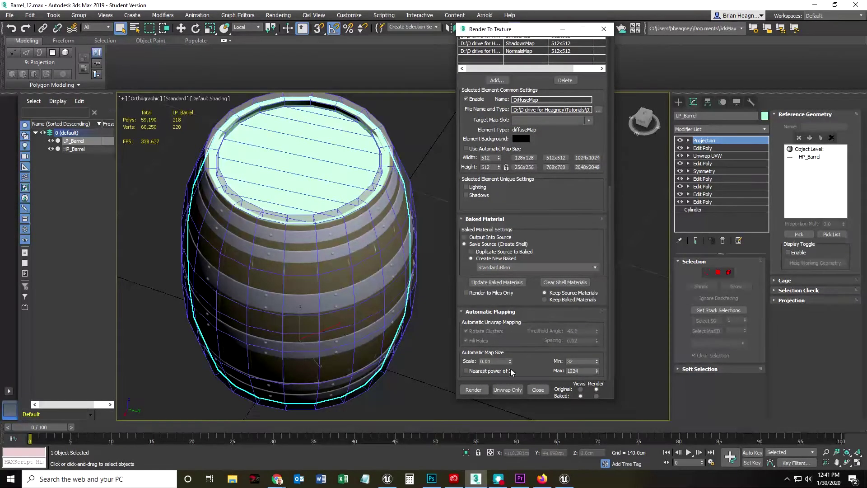
pyautogui.click(464, 313)
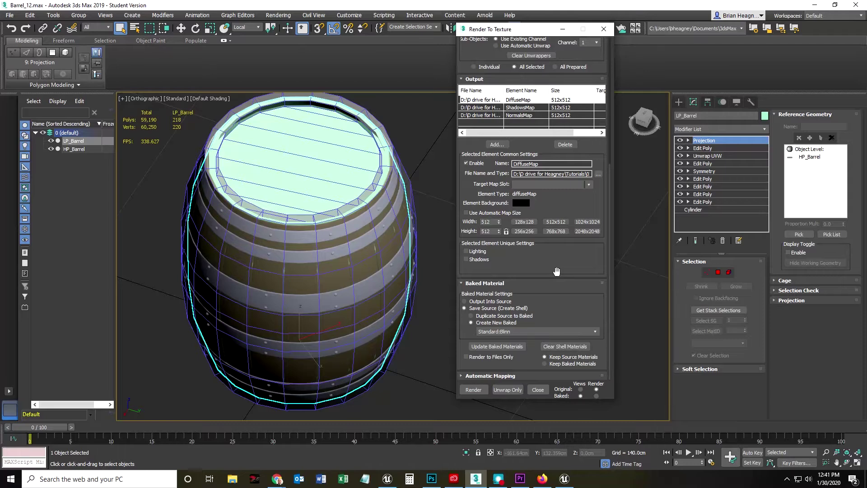
# Render the diffuse, shadows and normals maps for LP_Barrel, continuing without target map slots.
pyautogui.scroll(4, 569, 275)
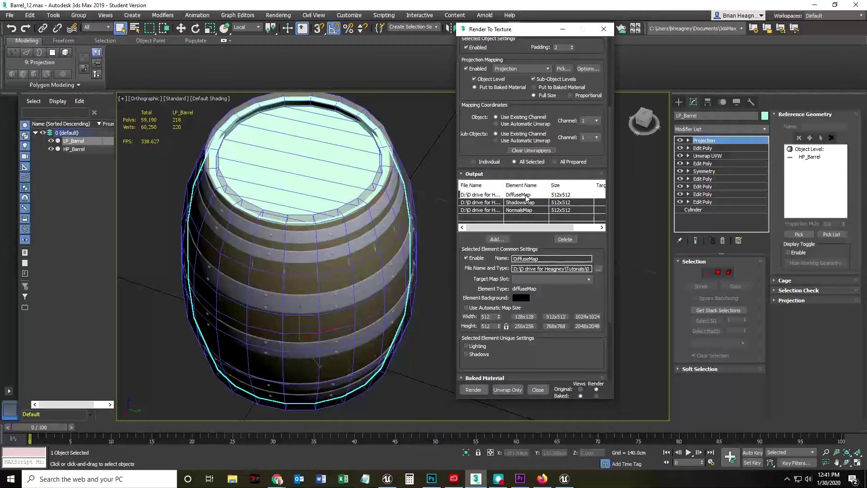
pyautogui.scroll(-2, 528, 215)
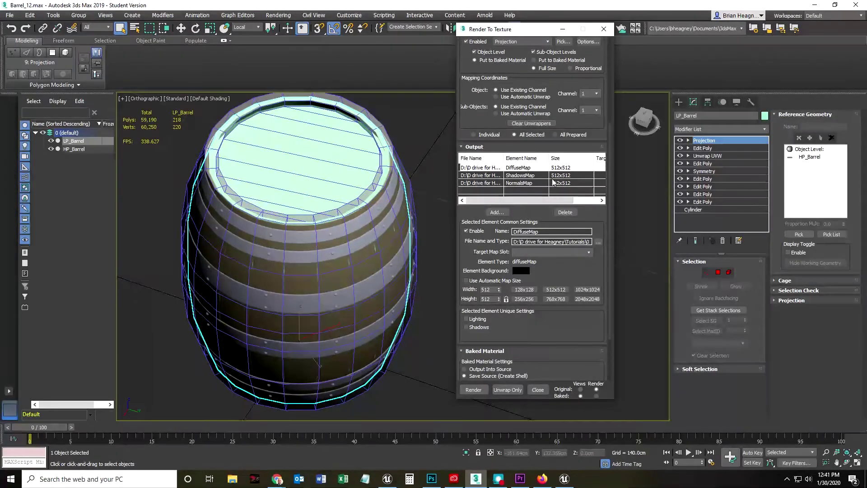
pyautogui.click(472, 390)
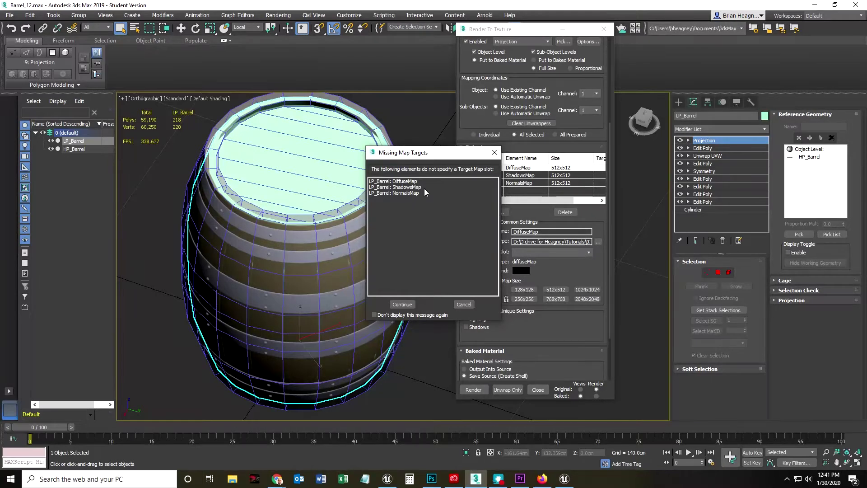
pyautogui.moveTo(421, 153); pyautogui.dragTo(494, 149)
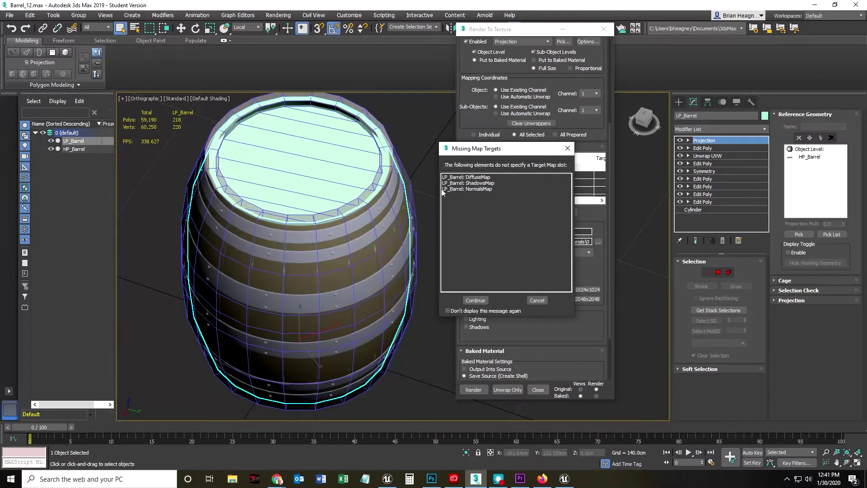
pyautogui.click(476, 300)
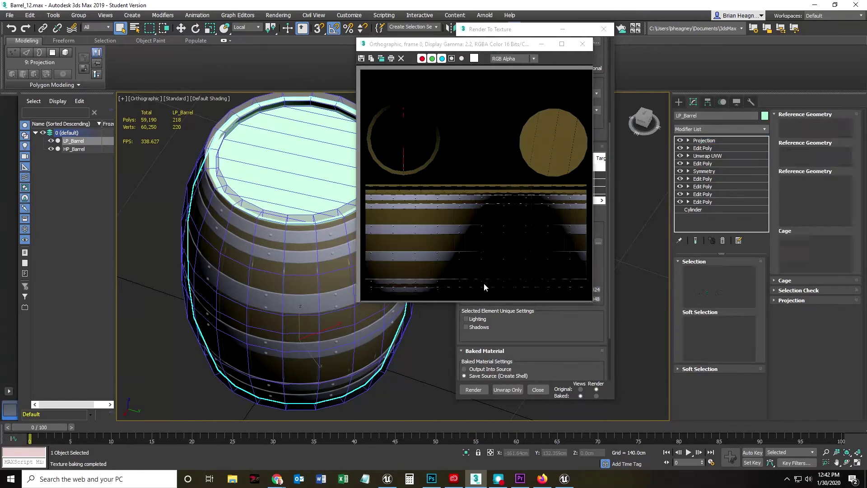
# Examine the rendered barrel texture beside the model, checking how the viewport lighting falls on it, and close the preview.
pyautogui.moveTo(443, 44); pyautogui.dragTo(370, 73)
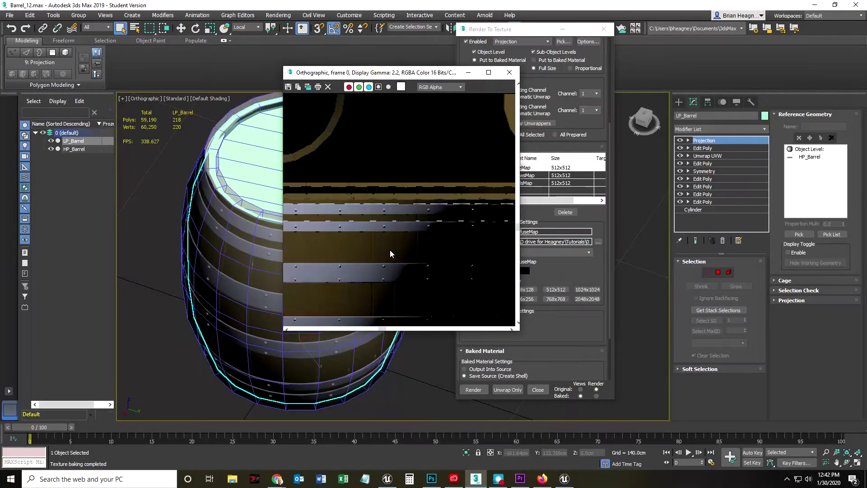
pyautogui.moveTo(312, 73); pyautogui.dragTo(242, 82)
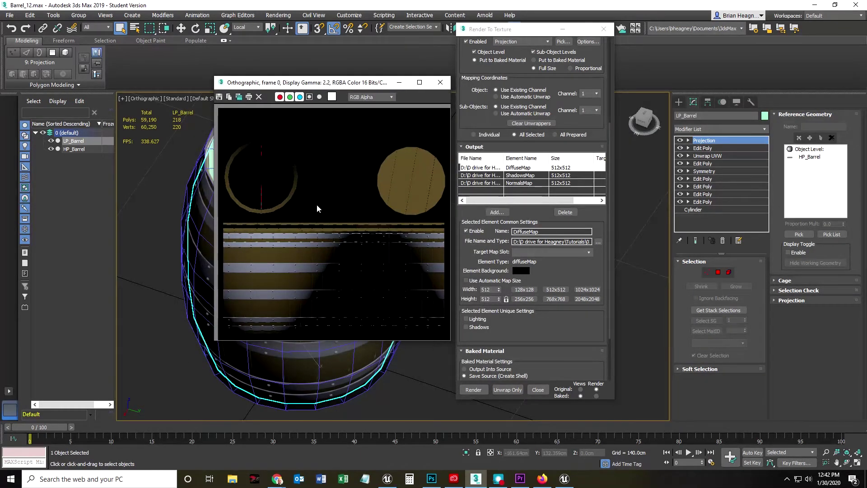
pyautogui.moveTo(355, 83); pyautogui.dragTo(599, 45)
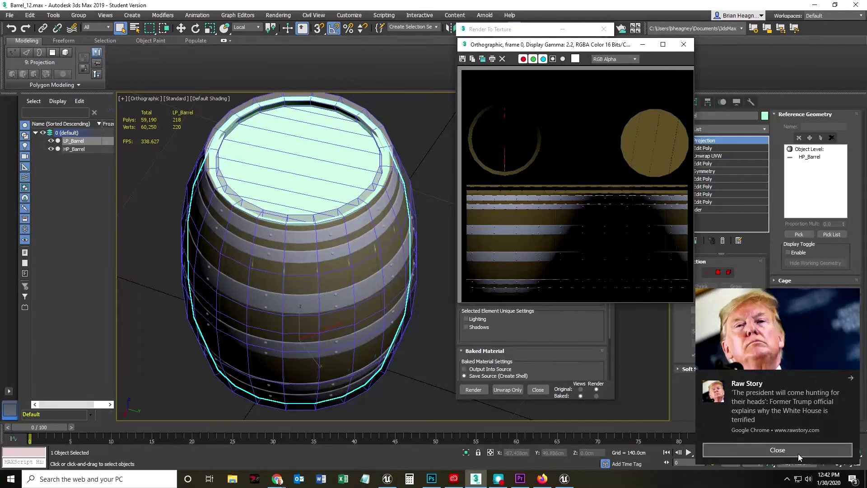
pyautogui.click(792, 454)
pyautogui.moveTo(376, 271); pyautogui.dragTo(250, 248, button='middle')
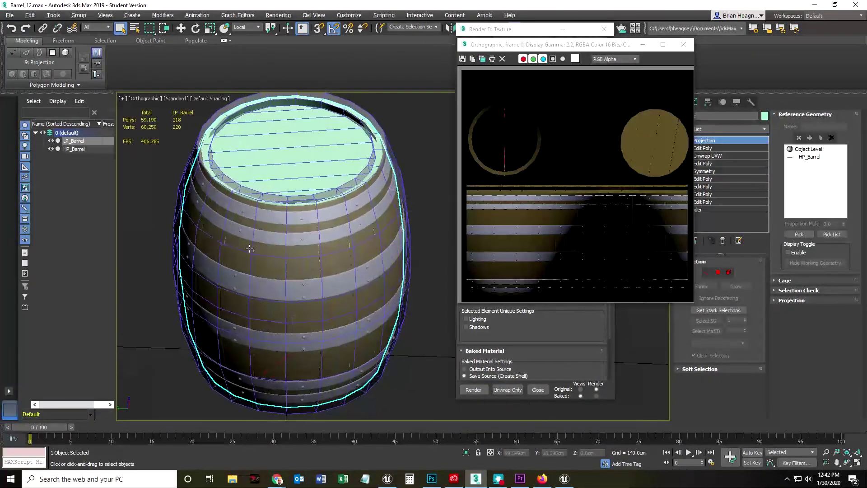
pyautogui.click(463, 59)
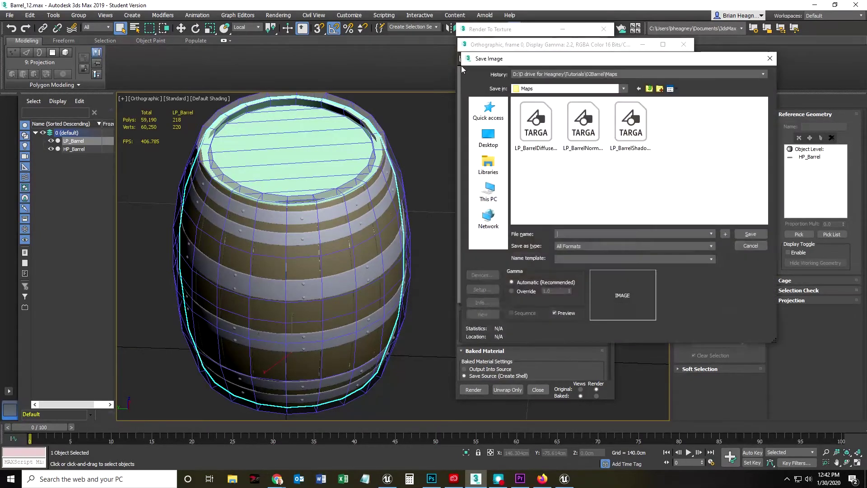
pyautogui.click(750, 245)
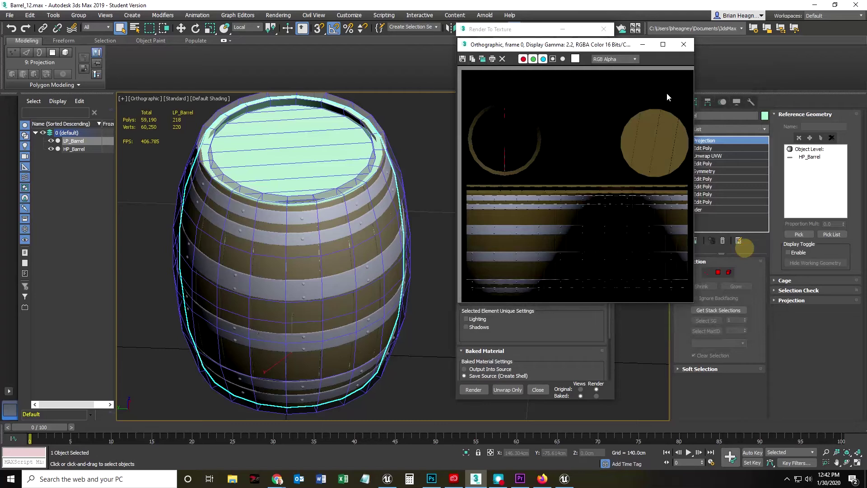
pyautogui.click(684, 44)
# Render the LP_Barrel maps again without target map slots, overwriting the existing map files.
pyautogui.click(480, 389)
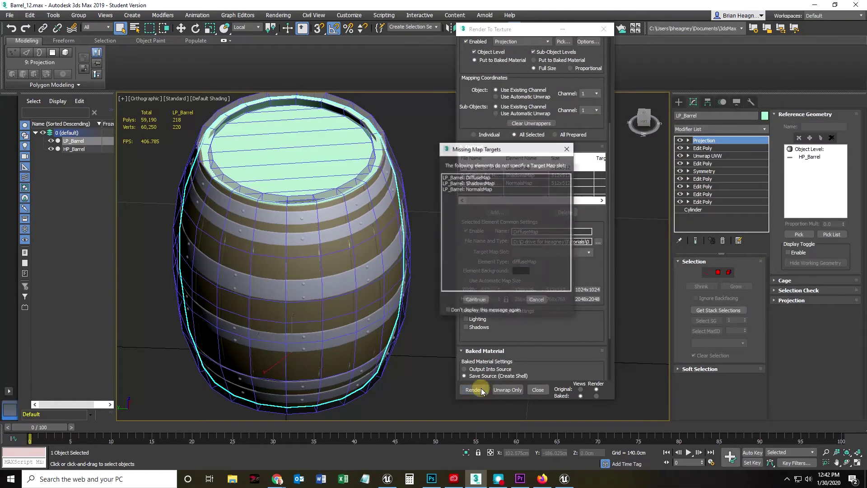
pyautogui.click(482, 300)
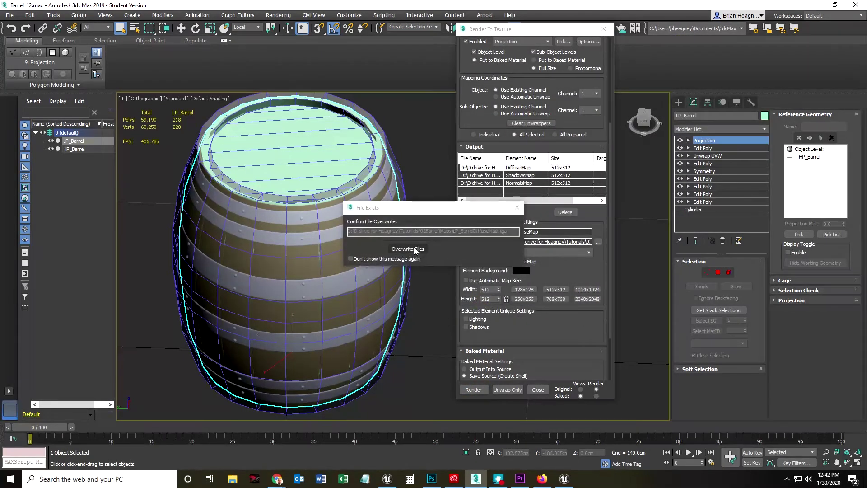
pyautogui.click(413, 248)
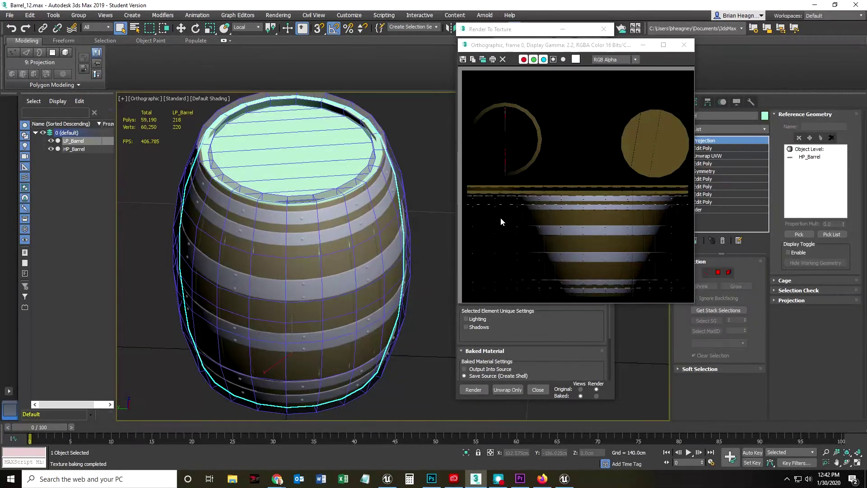
# Inspect the new texture render against the barrel, checking the plank seams on the lid for missed pixels, and close it.
pyautogui.moveTo(336, 260)
pyautogui.keyDown('alt'); pyautogui.mouseDown(button='middle')
pyautogui.moveTo(326, 271)
pyautogui.moveTo(327, 248)
pyautogui.moveTo(331, 265)
pyautogui.mouseUp(button='middle'); pyautogui.keyUp('alt')
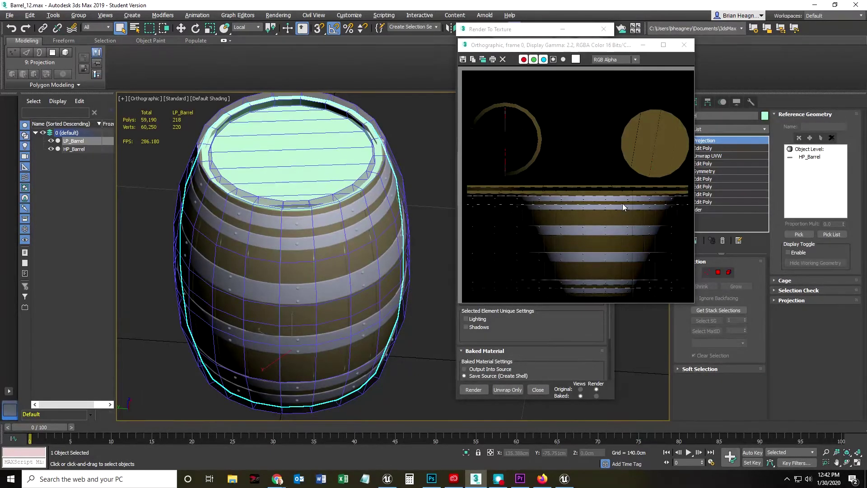
pyautogui.scroll(5, 658, 135)
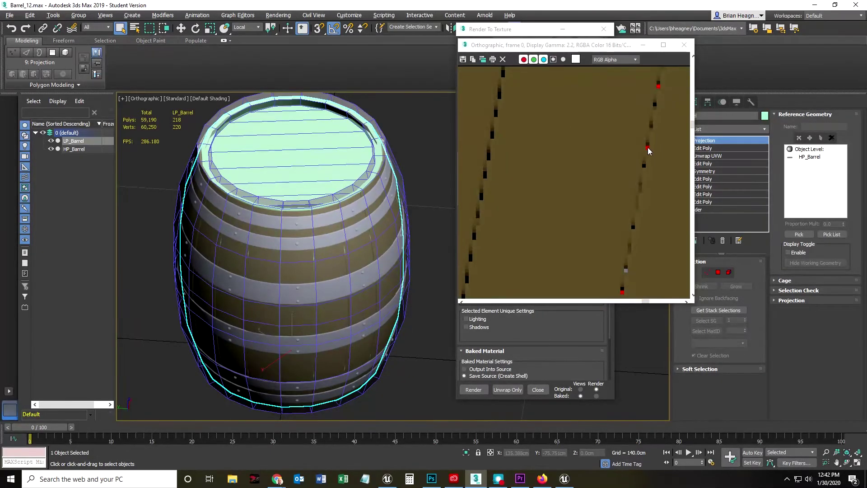
pyautogui.scroll(-5, 647, 146)
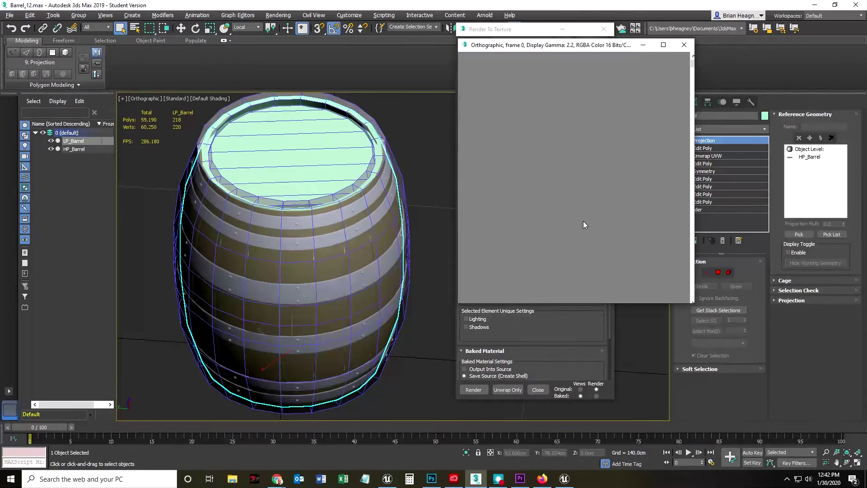
pyautogui.scroll(-1, 598, 247)
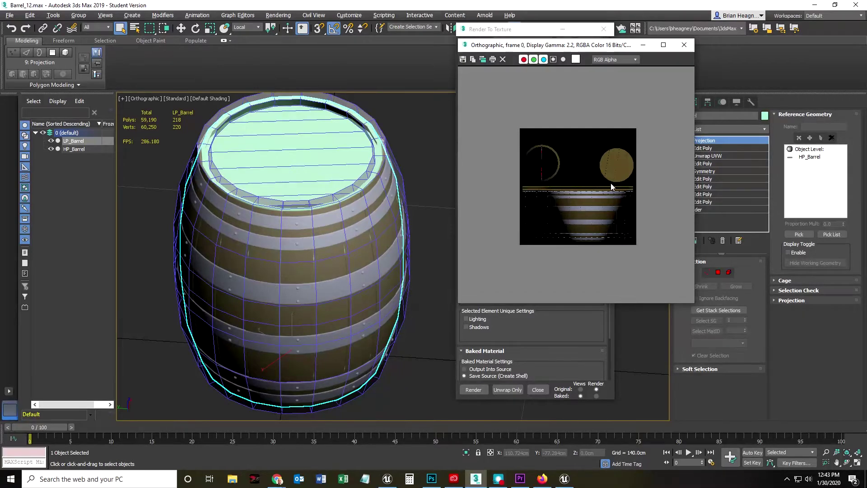
pyautogui.click(685, 45)
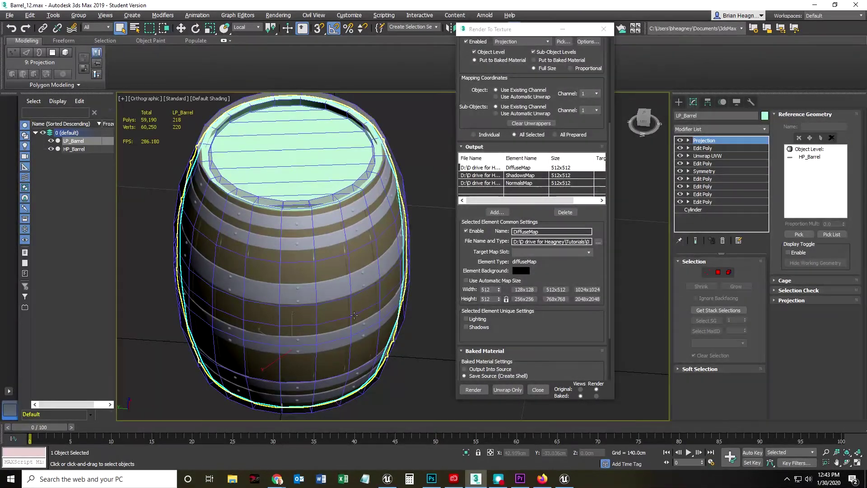
# Switch to File Explorer and open the personal work folder on the Data (D:) drive, sorting its contents by name.
pyautogui.click(233, 480)
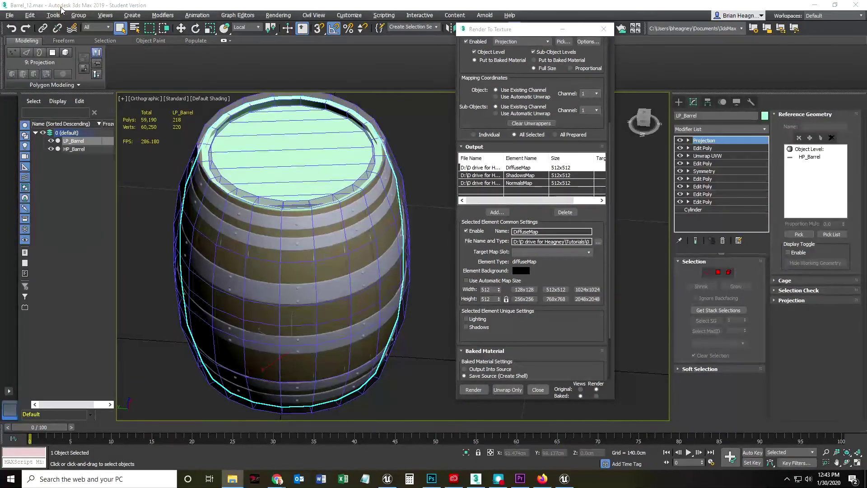
pyautogui.press('super+e')
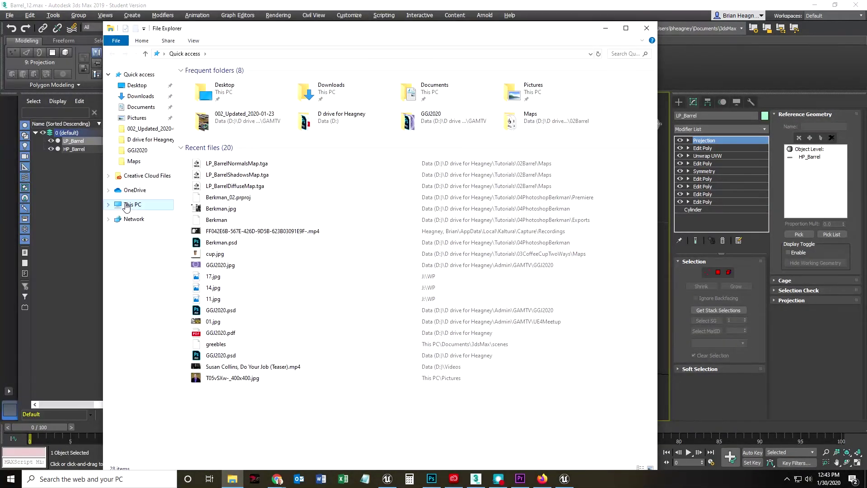
pyautogui.click(126, 206)
pyautogui.doubleClick(438, 161)
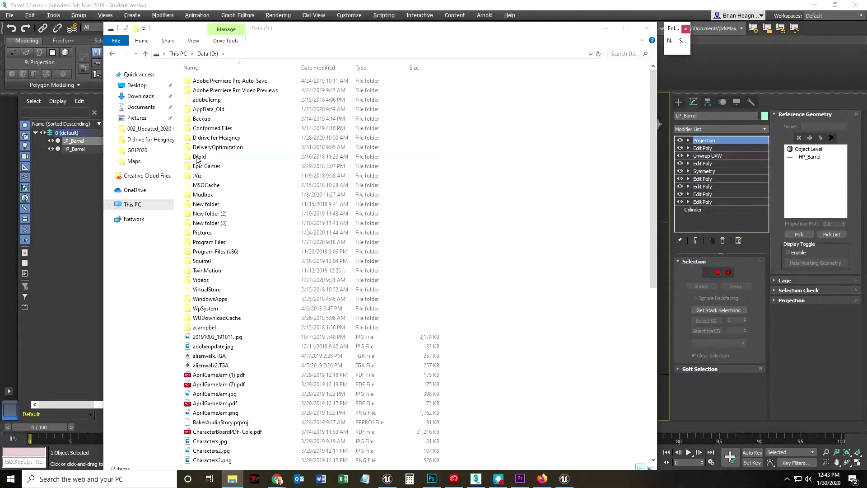
pyautogui.doubleClick(207, 139)
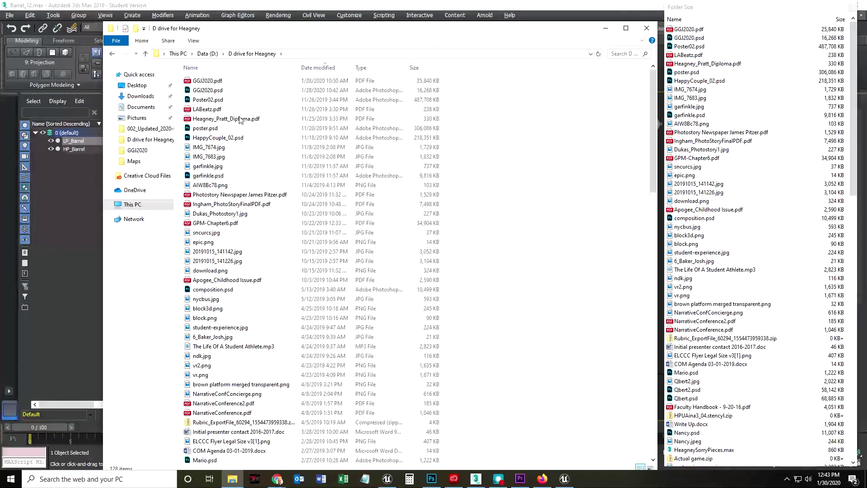
pyautogui.click(203, 67)
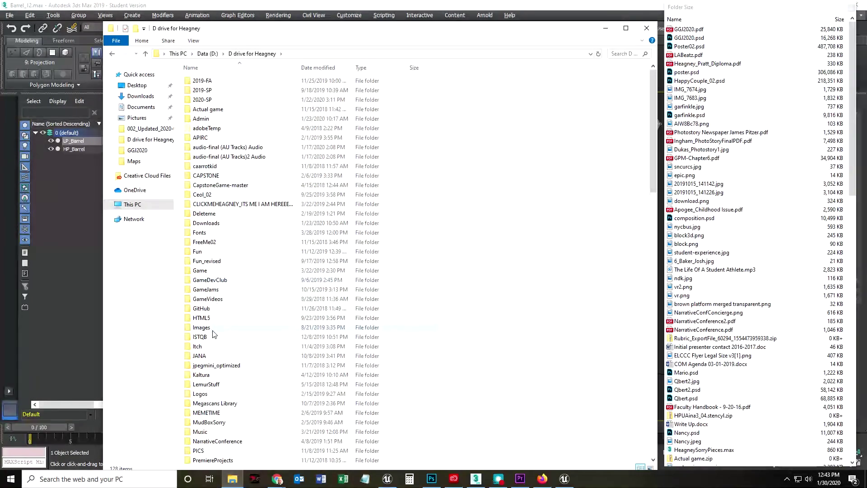
# Open the Maps folder inside Tutorials\02Barrel.
pyautogui.scroll(-5, 291, 397)
pyautogui.doubleClick(205, 393)
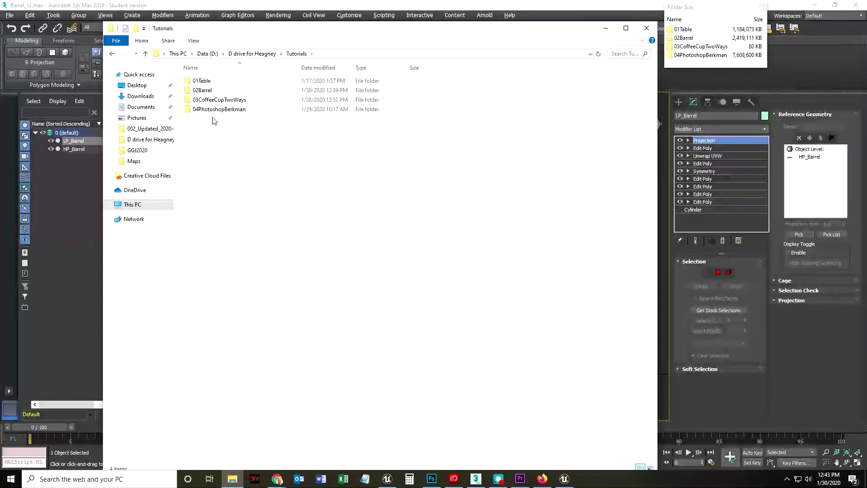
pyautogui.doubleClick(201, 90)
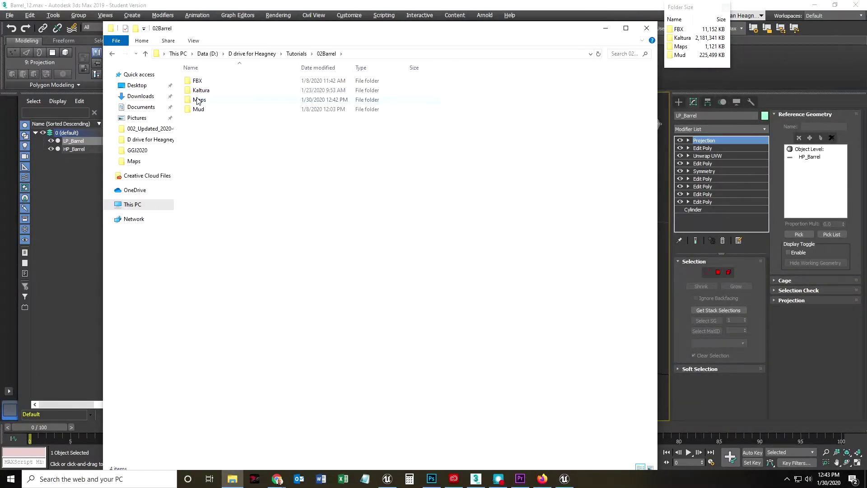
pyautogui.doubleClick(197, 101)
# Open the diffuse, normals and shadows Targa maps from the Maps folder together in Adobe Photoshop CC 2018.
pyautogui.click(210, 100)
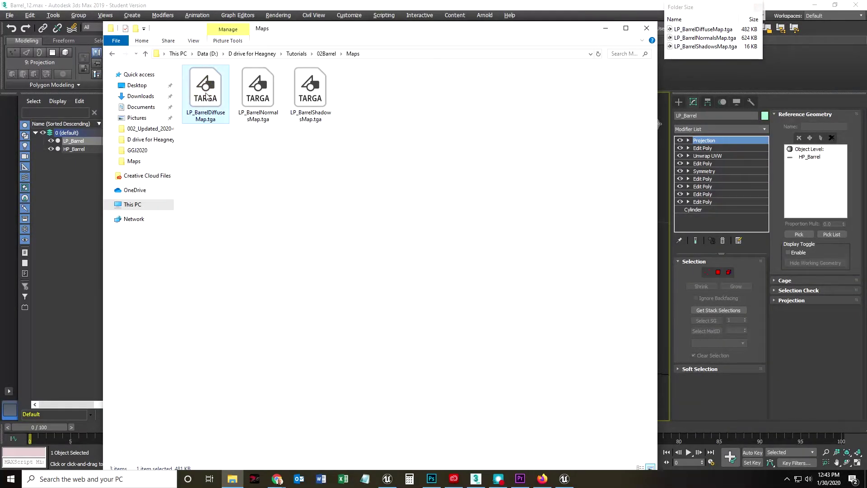
pyautogui.rightClick(204, 85)
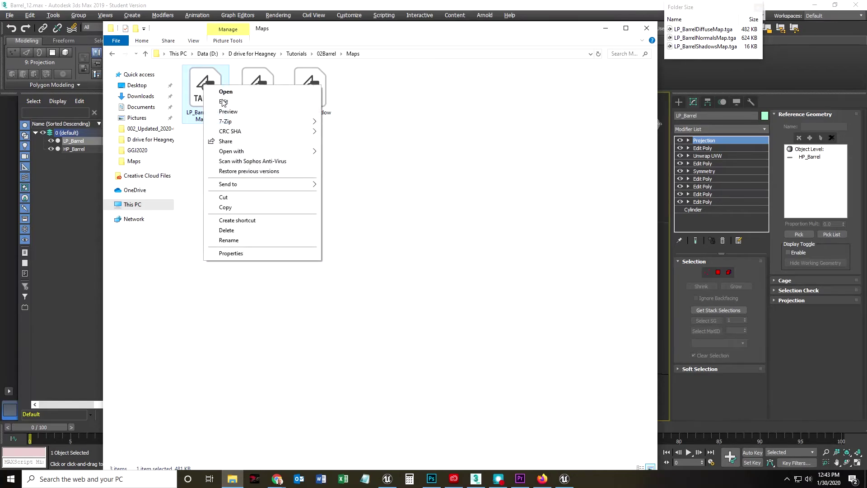
pyautogui.moveTo(254, 153)
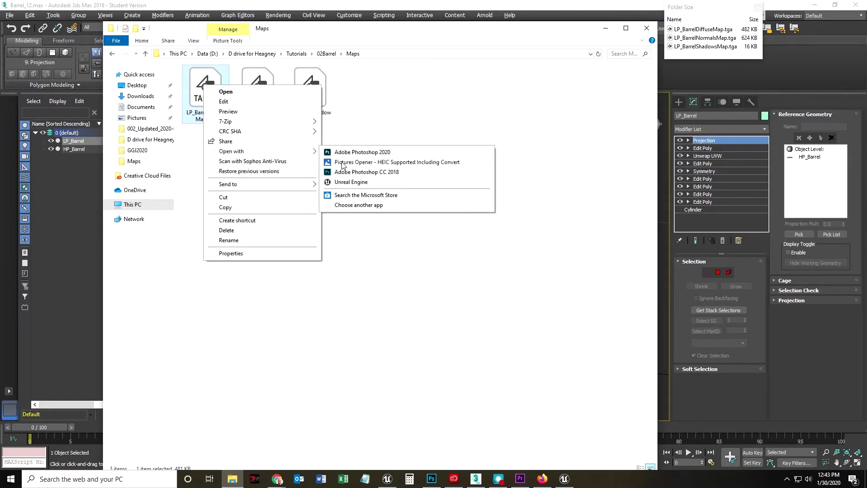
pyautogui.click(186, 67)
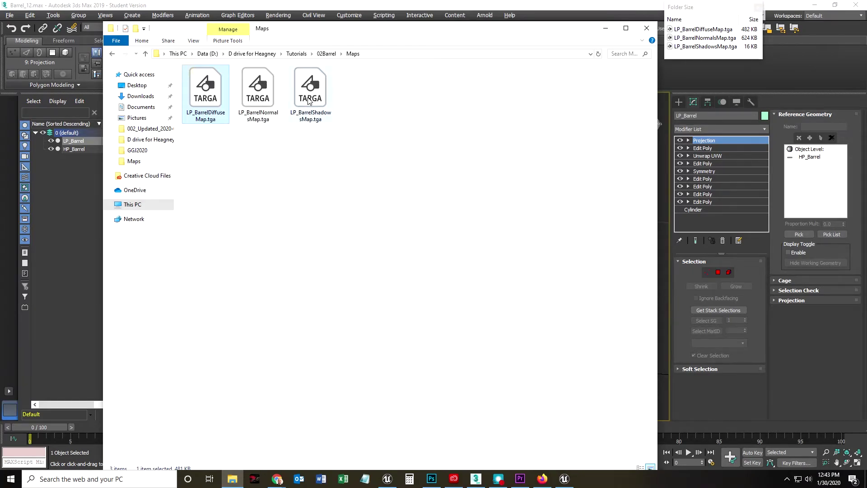
pyautogui.keyDown('shift'); pyautogui.click(309, 100); pyautogui.keyUp('shift')
pyautogui.rightClick(309, 97)
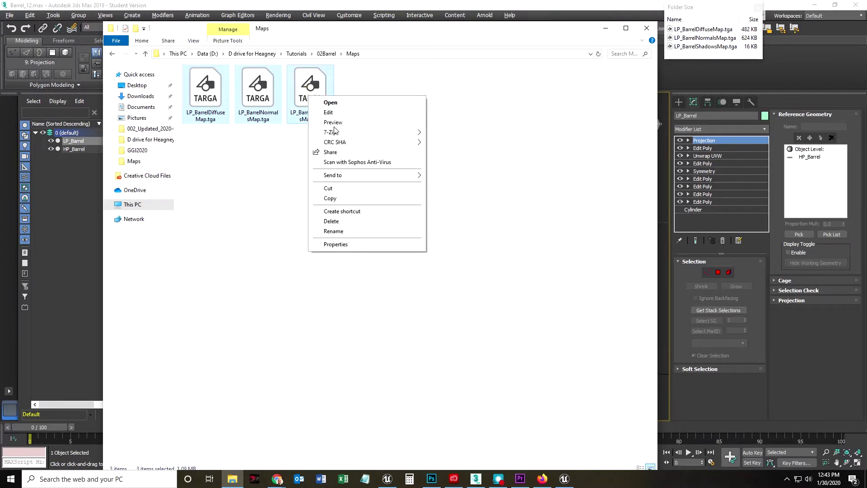
pyautogui.click(345, 109)
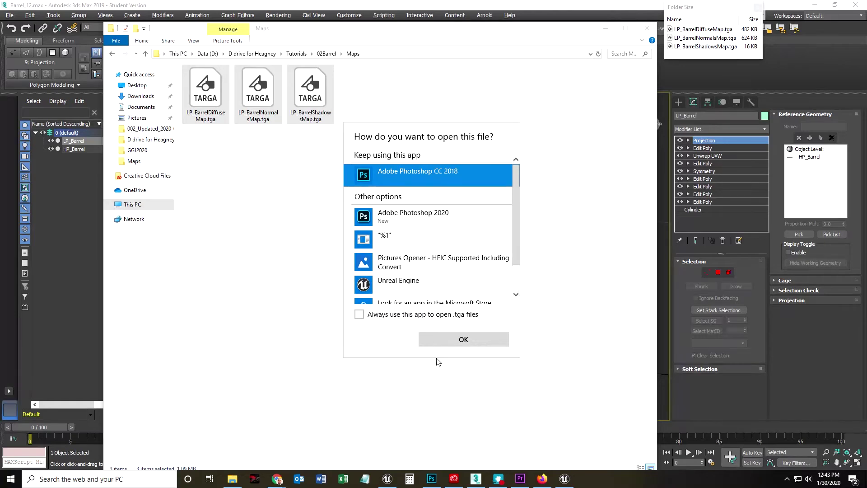
pyautogui.click(439, 340)
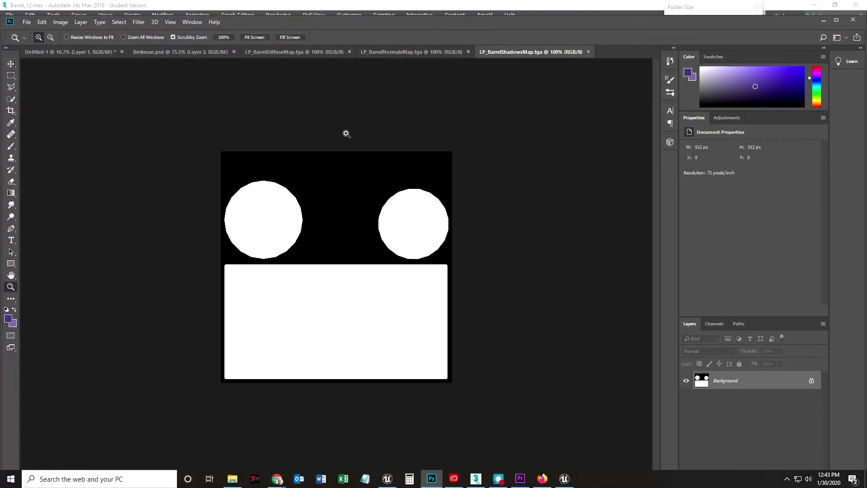
# Examine LP_BarrelDiffuseMap.tga up close, checking the edges of the metal bands along the barrel body for jagged pixels.
pyautogui.doubleClick(611, 24)
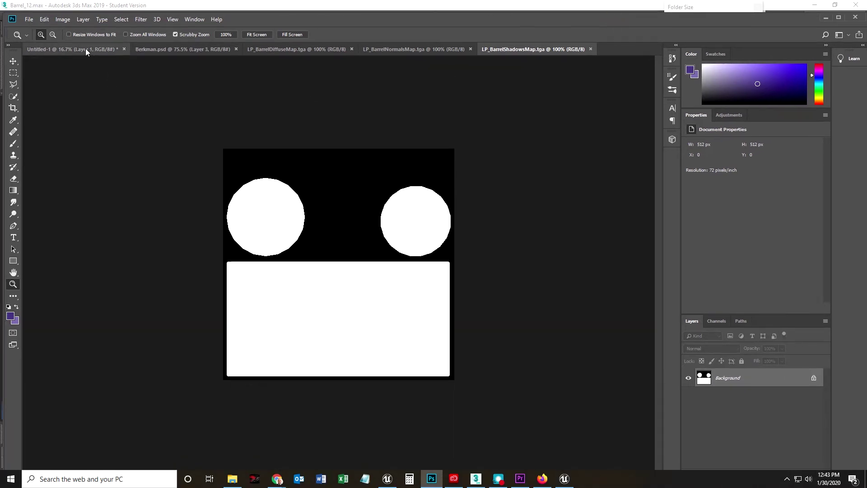
pyautogui.click(81, 45)
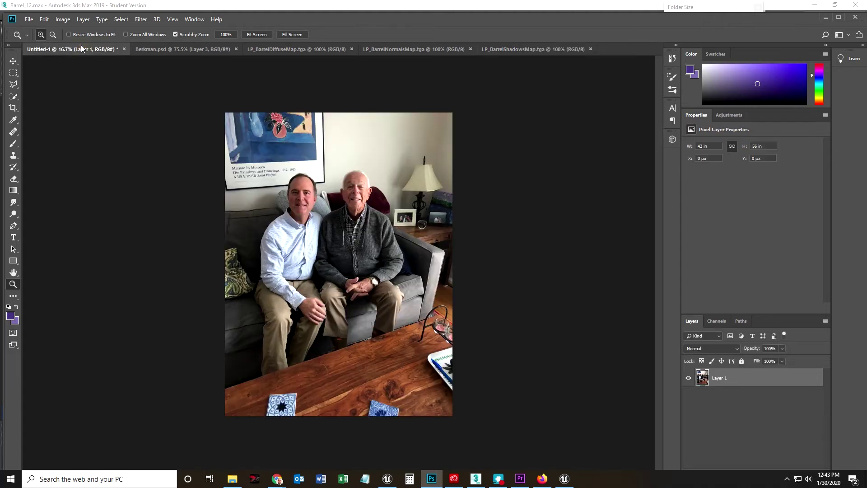
pyautogui.click(198, 48)
pyautogui.click(282, 48)
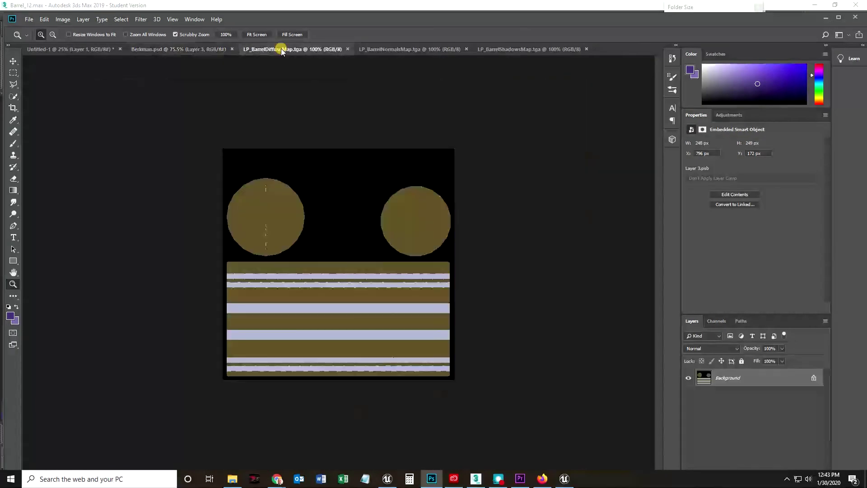
pyautogui.moveTo(359, 261); pyautogui.dragTo(422, 265)
pyautogui.moveTo(213, 339); pyautogui.dragTo(259, 328)
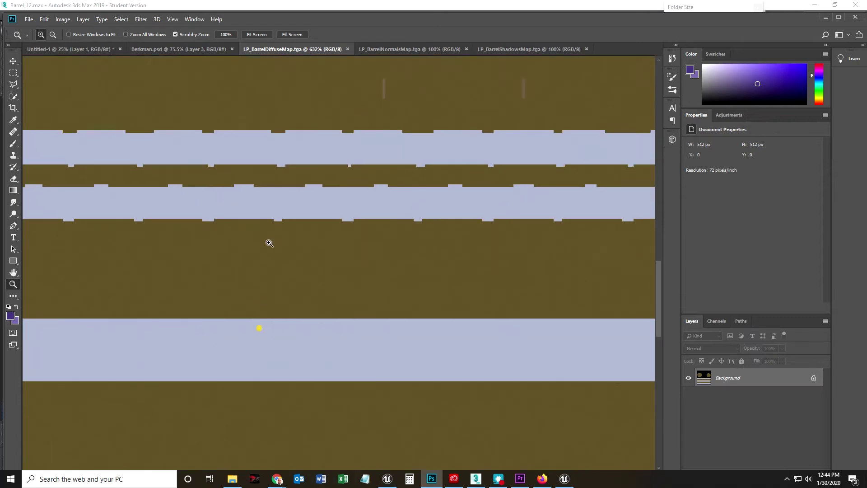
pyautogui.click(776, 450)
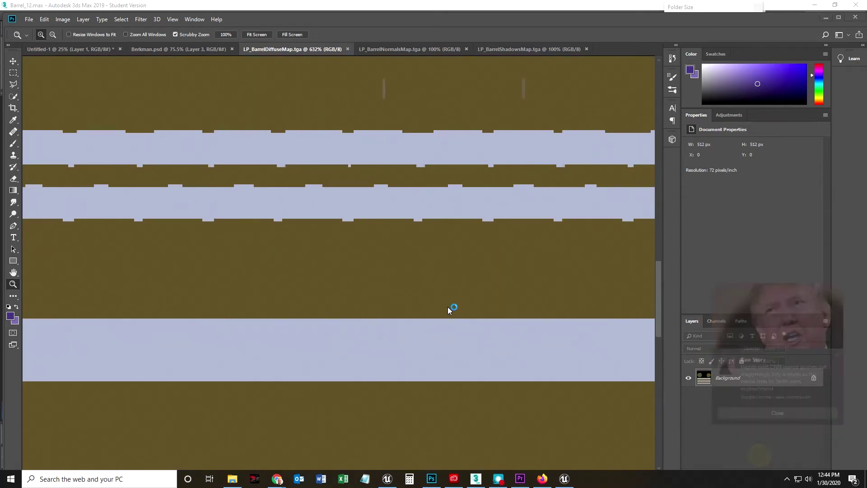
pyautogui.moveTo(367, 294)
pyautogui.mouseDown()
pyautogui.moveTo(350, 279)
pyautogui.moveTo(333, 281)
pyautogui.moveTo(362, 279)
pyautogui.mouseUp()
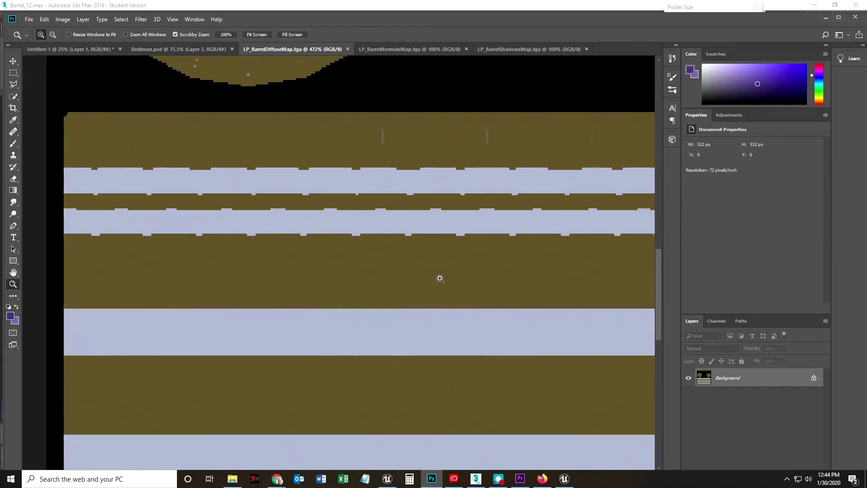
# Lower the Photoshop window and minimize File Explorer to compare the diffuse map with the barrel in 3ds Max.
pyautogui.moveTo(572, 18); pyautogui.dragTo(545, 220)
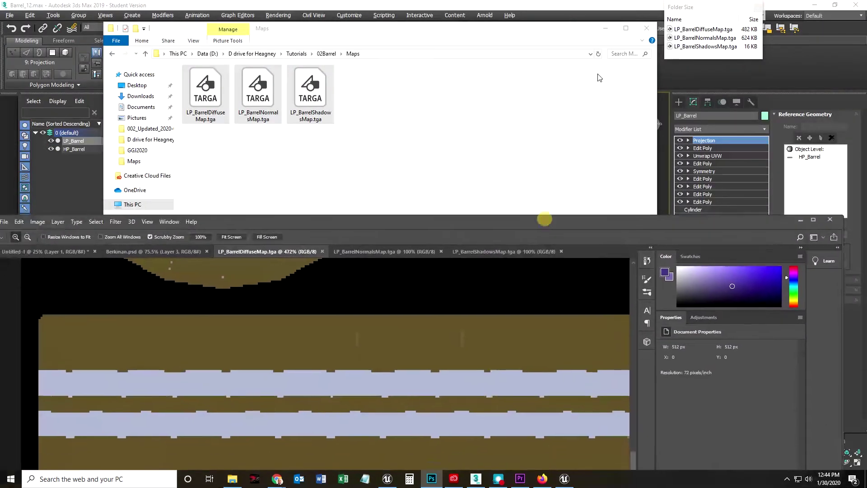
pyautogui.click(606, 28)
pyautogui.moveTo(327, 225); pyautogui.dragTo(355, 281)
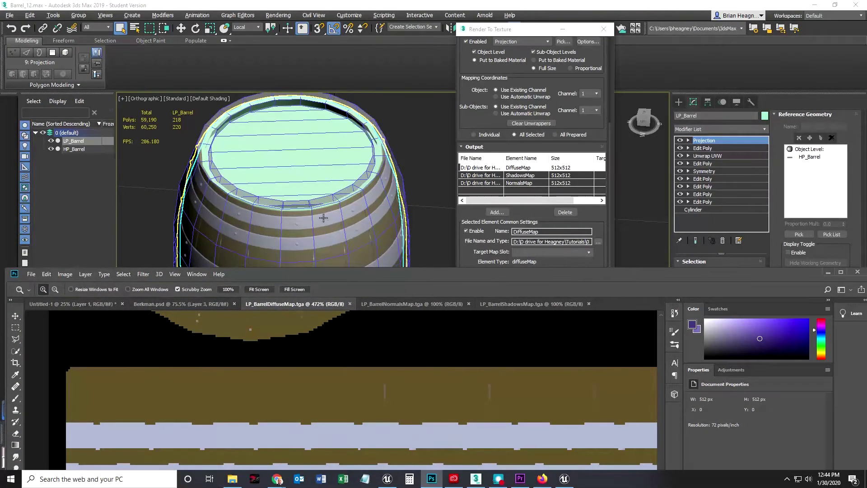
# Inspect the two lid circles and the body area of the diffuse map for stray pixels along the seams and bands.
pyautogui.moveTo(363, 281); pyautogui.dragTo(345, 131)
pyautogui.moveTo(271, 238); pyautogui.dragTo(239, 210)
pyautogui.moveTo(262, 209); pyautogui.dragTo(285, 337, button='middle')
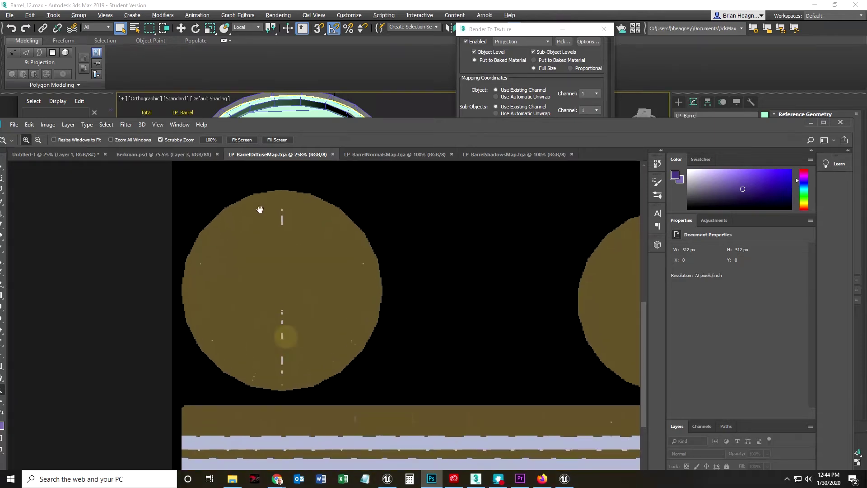
pyautogui.moveTo(553, 330); pyautogui.dragTo(350, 290, button='middle')
pyautogui.moveTo(410, 395); pyautogui.dragTo(419, 210, button='middle')
pyautogui.moveTo(329, 365); pyautogui.dragTo(290, 419, button='middle')
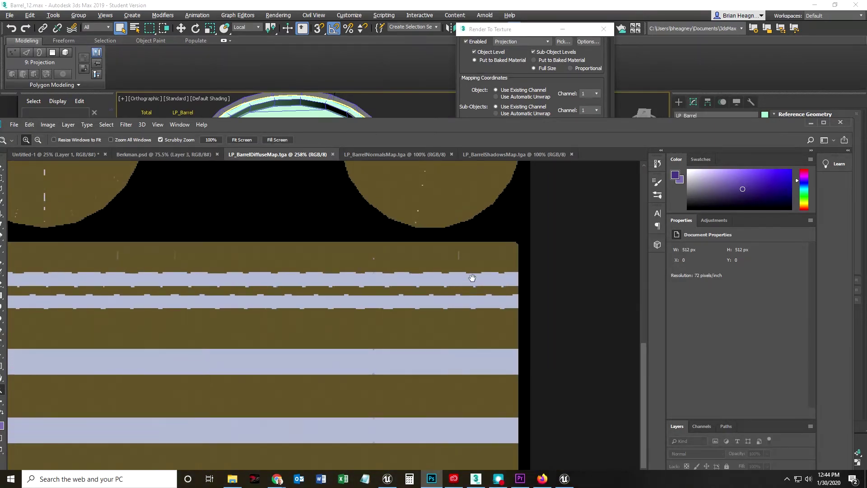
pyautogui.moveTo(479, 278); pyautogui.dragTo(517, 273)
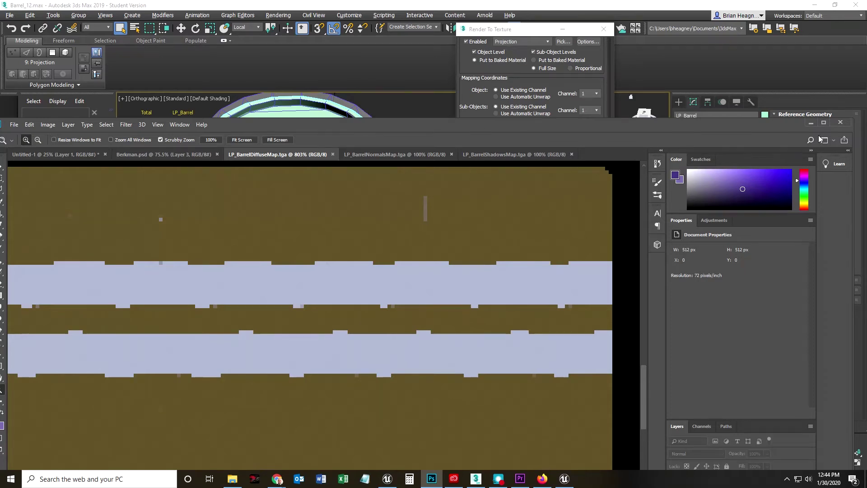
# Maximize the Photoshop window and examine LP_BarrelNormalsMap.tga, covering the lid ring, the plank seams and the body bands.
pyautogui.click(823, 122)
pyautogui.click(374, 35)
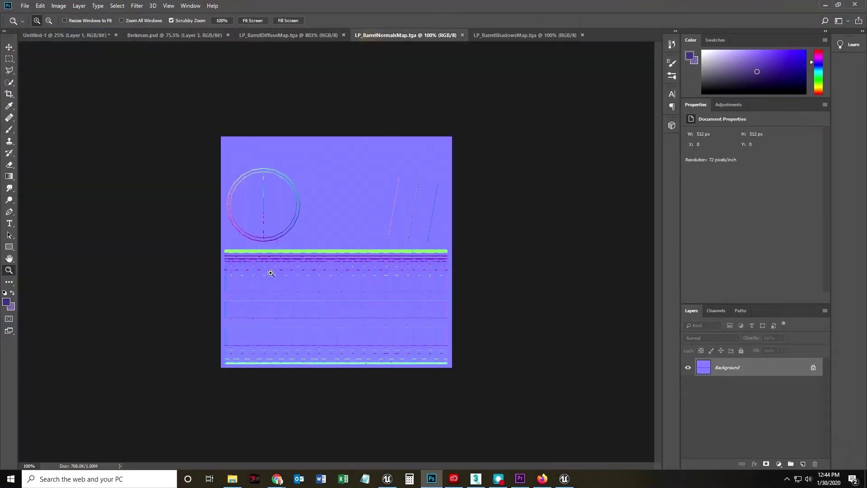
pyautogui.moveTo(271, 277); pyautogui.dragTo(301, 285)
pyautogui.moveTo(240, 166); pyautogui.dragTo(273, 155)
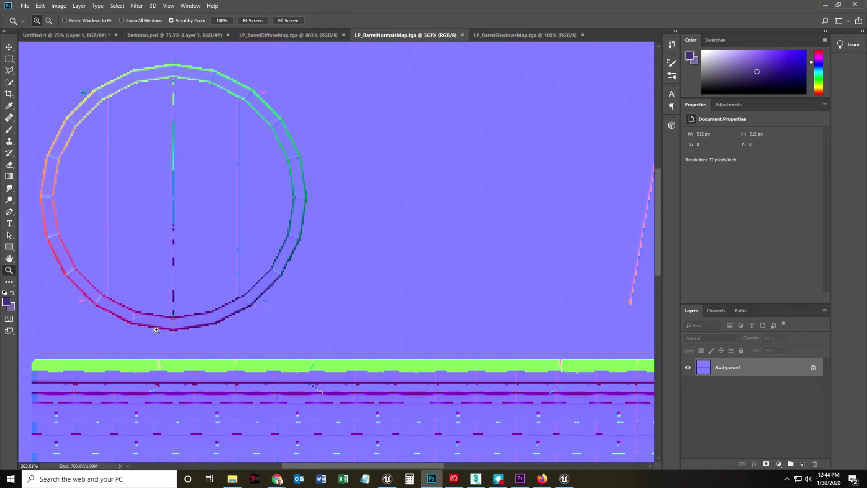
pyautogui.moveTo(515, 223); pyautogui.dragTo(150, 236)
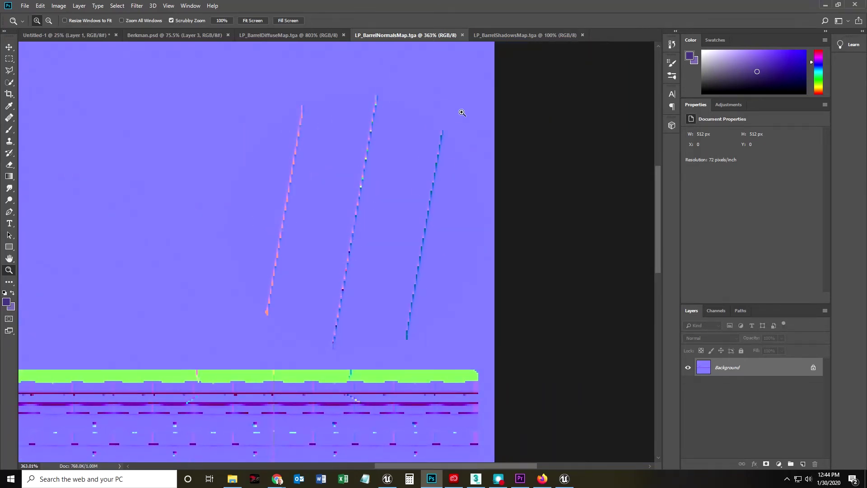
pyautogui.moveTo(443, 220); pyautogui.dragTo(414, 223)
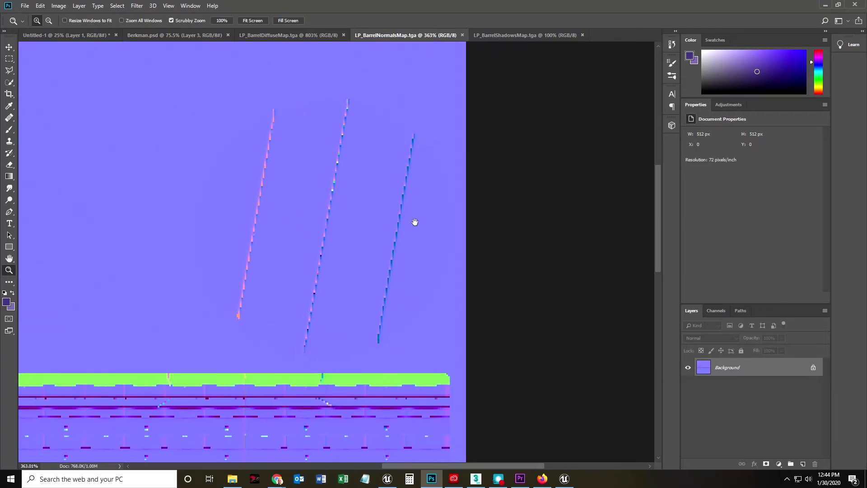
pyautogui.moveTo(279, 246); pyautogui.dragTo(670, 178)
pyautogui.moveTo(279, 164); pyautogui.dragTo(485, 147)
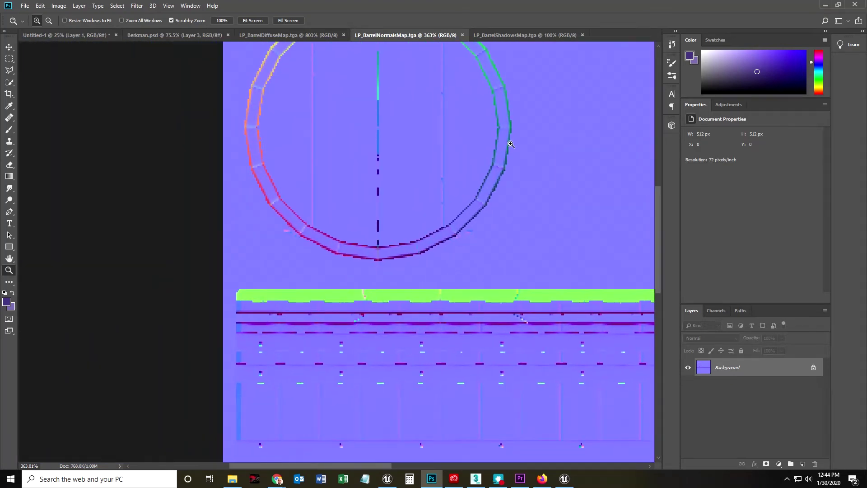
# Examine LP_BarrelShadowsMap.tga for any shading on the lids and the barrel body.
pyautogui.click(525, 35)
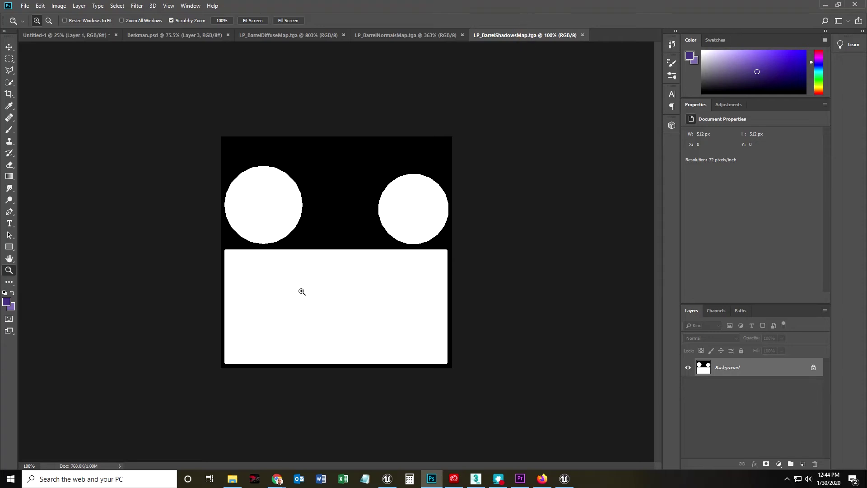
pyautogui.moveTo(302, 292); pyautogui.dragTo(321, 306)
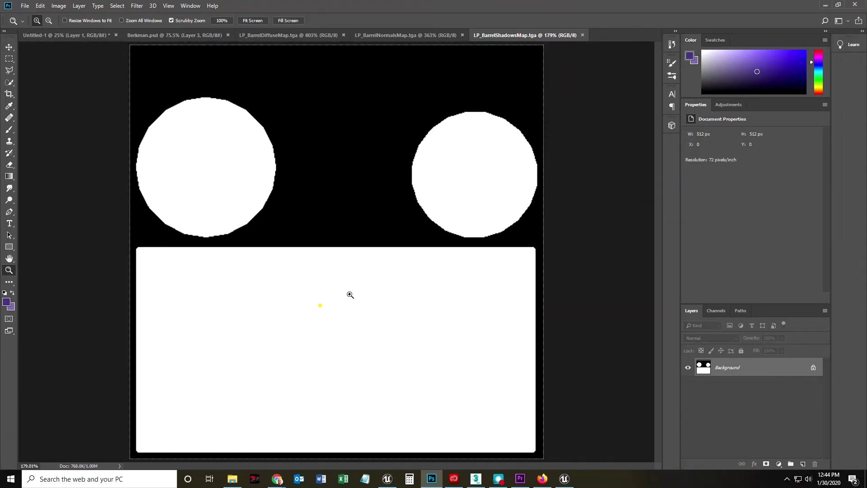
pyautogui.moveTo(378, 252); pyautogui.dragTo(363, 262)
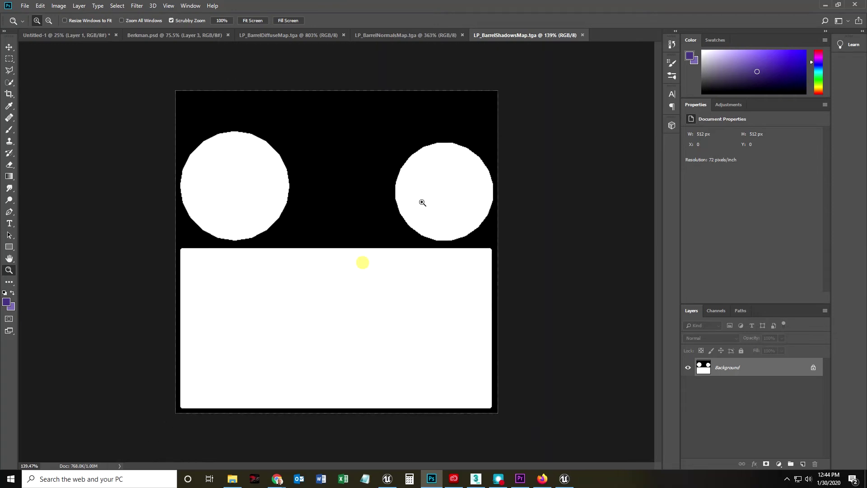
pyautogui.moveTo(313, 273); pyautogui.dragTo(306, 273)
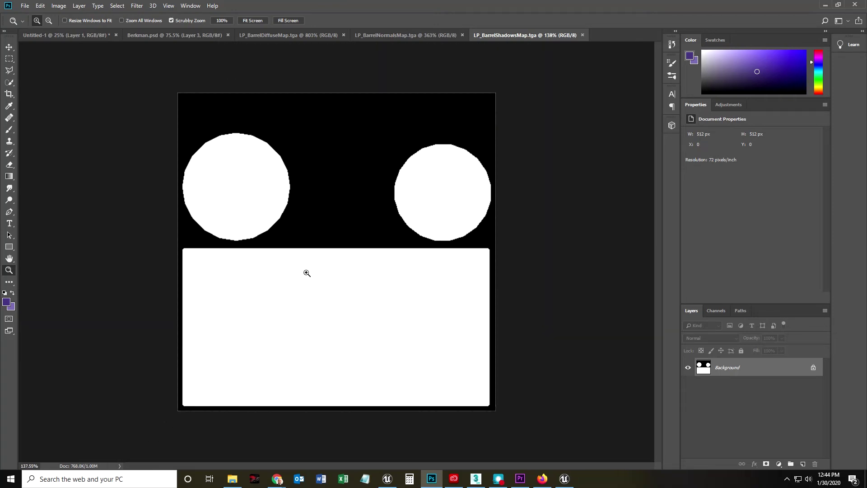
# Close all the map documents in Photoshop, return to 3ds Max and close the Render To Texture dialog.
pyautogui.click(583, 35)
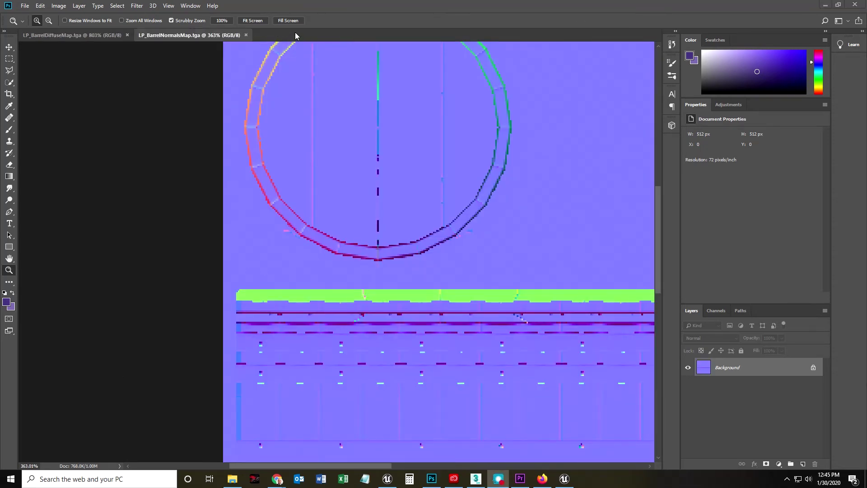
pyautogui.click(245, 35)
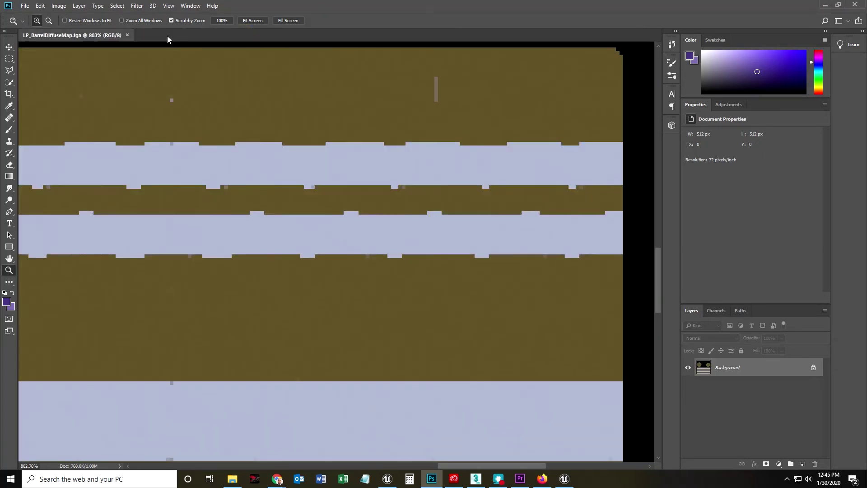
pyautogui.click(127, 35)
pyautogui.click(825, 5)
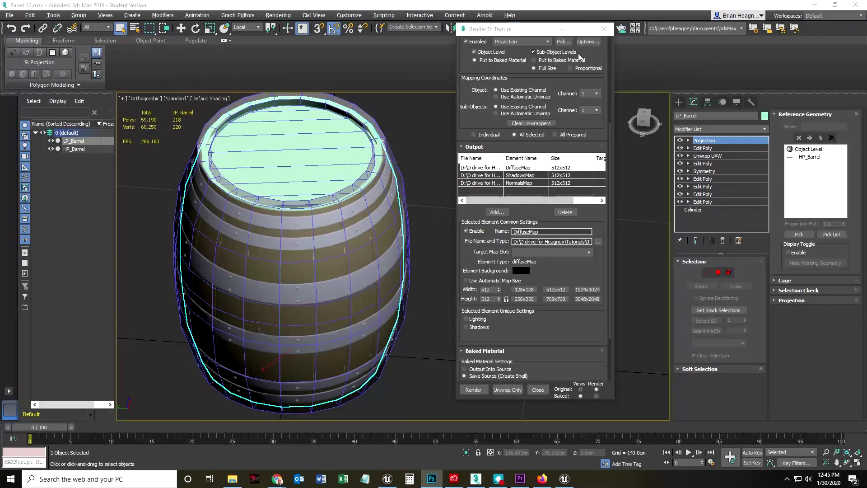
pyautogui.click(604, 29)
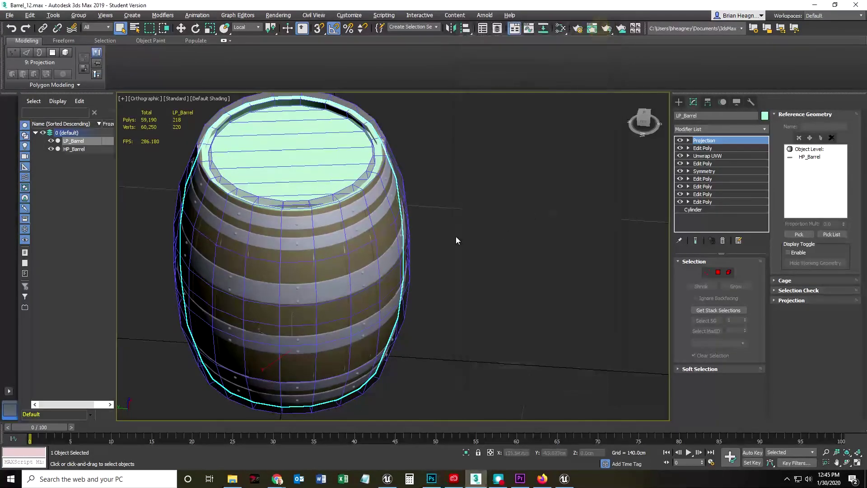
# Deselect the barrel and place a Standard Skylight on the ground beside it.
pyautogui.click(448, 159)
pyautogui.click(680, 102)
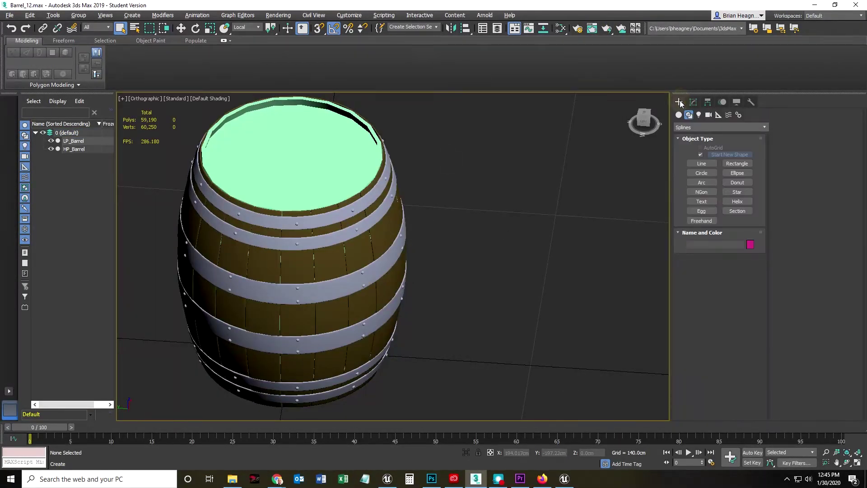
pyautogui.click(699, 115)
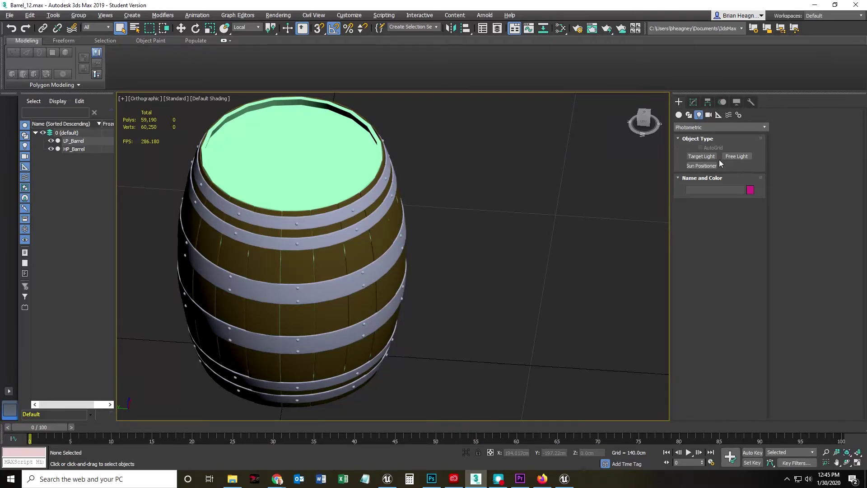
pyautogui.click(752, 126)
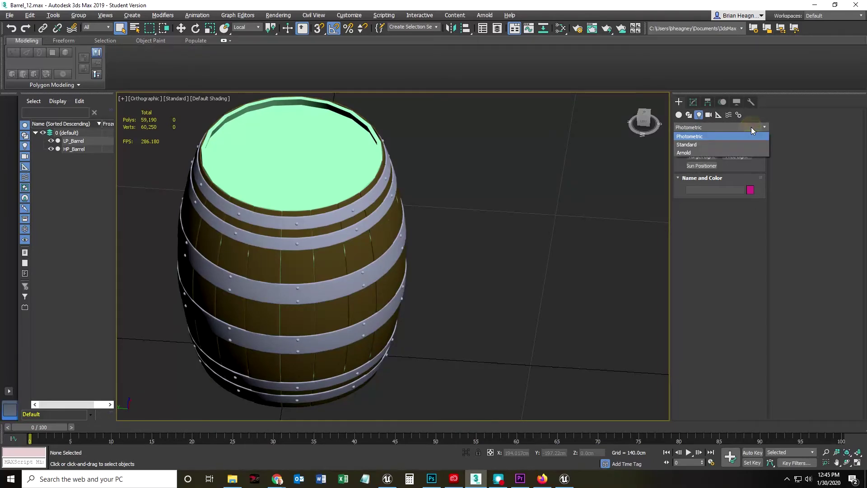
pyautogui.click(691, 146)
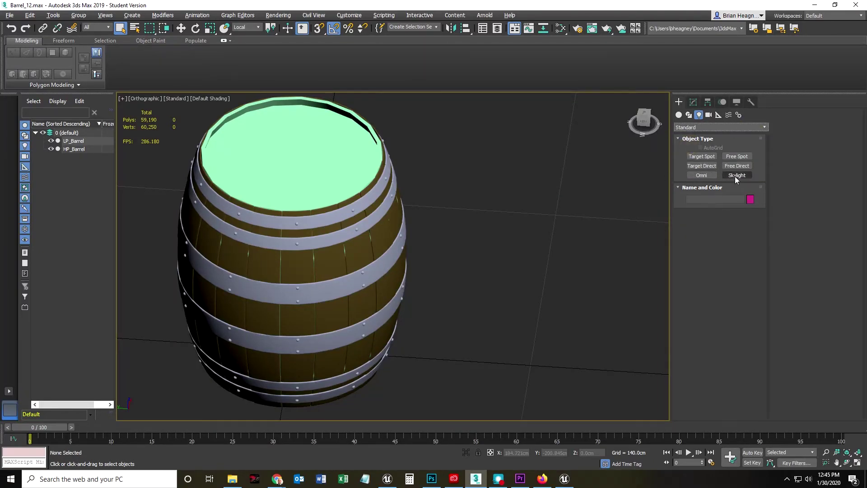
pyautogui.click(739, 175)
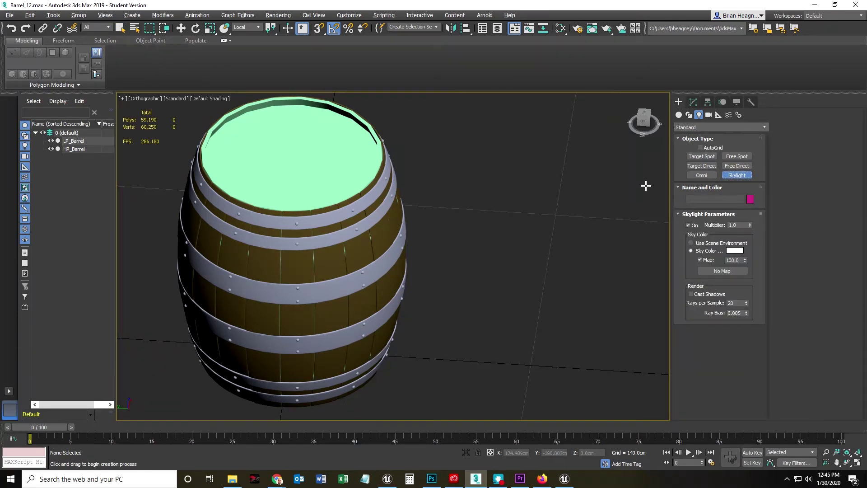
pyautogui.click(512, 298)
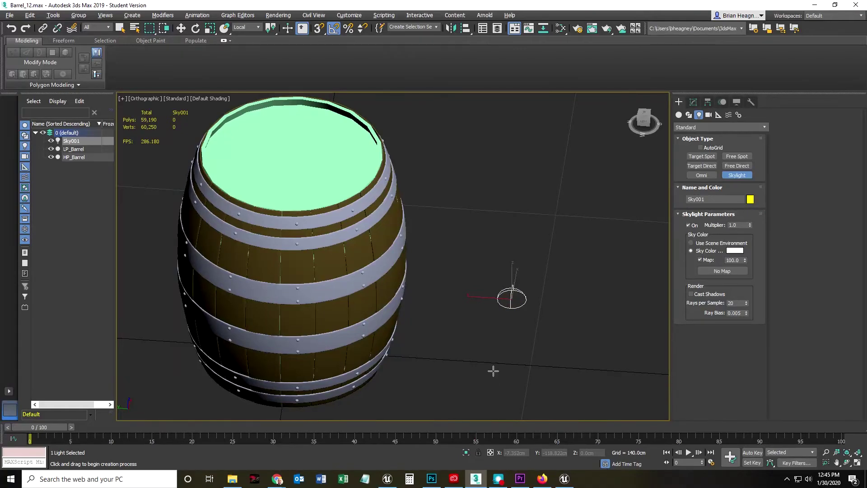
pyautogui.rightClick(539, 256)
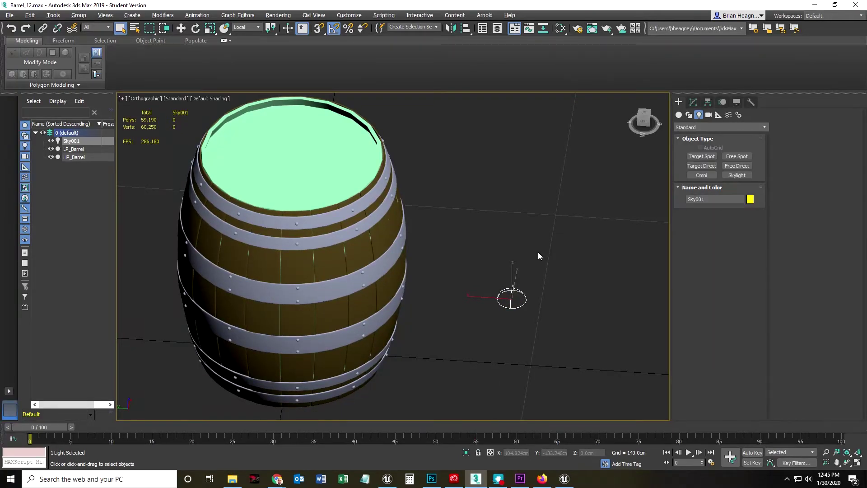
# Enable Cast Shadows in the Skylight's parameters, then deselect and reselect the light in the viewport.
pyautogui.click(693, 101)
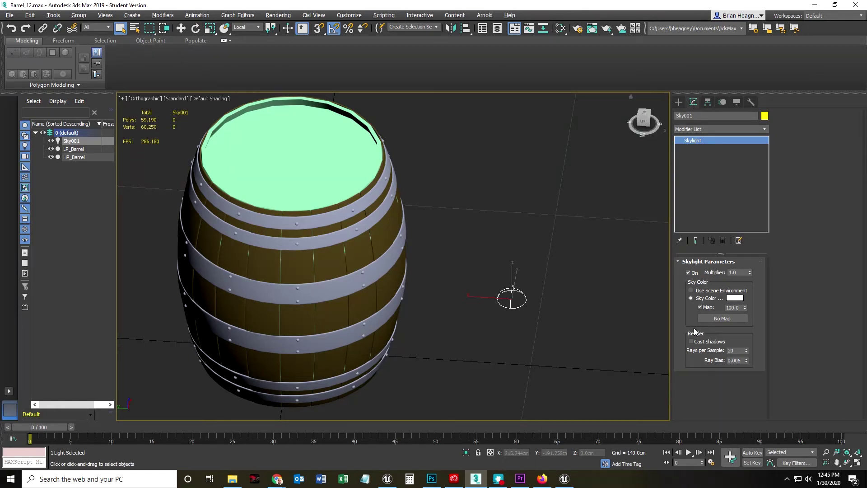
pyautogui.doubleClick(743, 351)
pyautogui.click(691, 342)
pyautogui.click(505, 332)
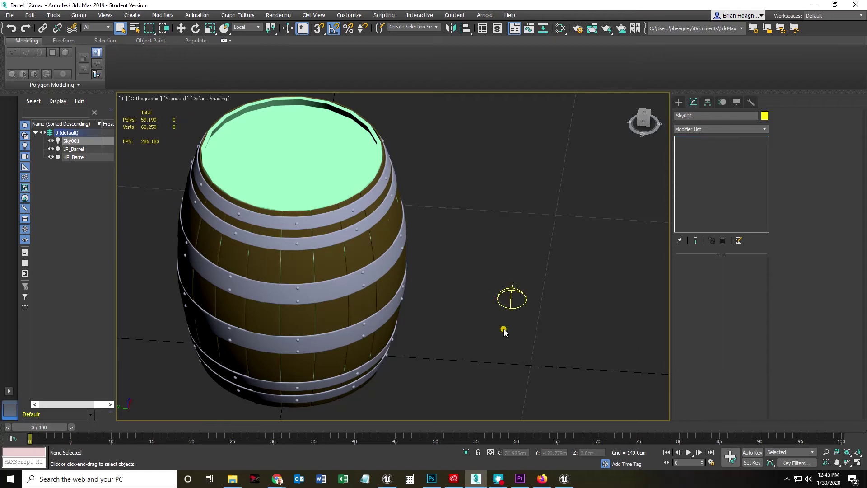
pyautogui.click(510, 305)
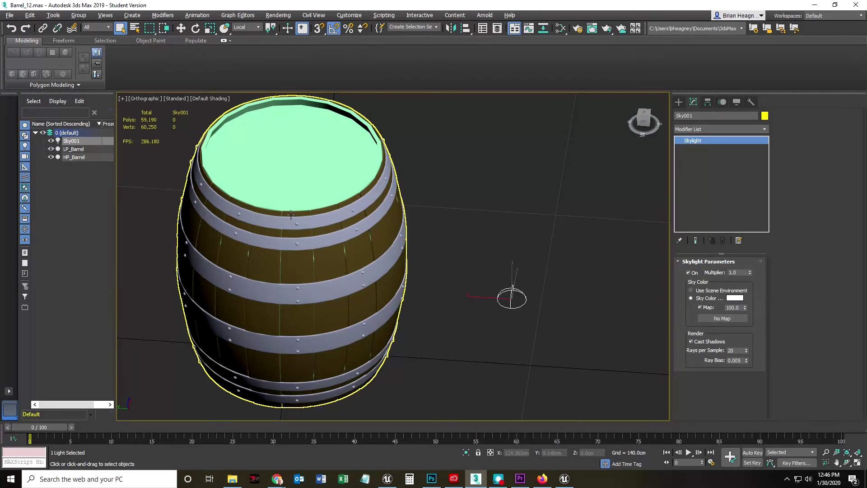
# Select LP_Barrel and bake its 512x512 diffuse, shadows and normals maps again with Render To Texture, overwriting the existing files.
pyautogui.click(72, 148)
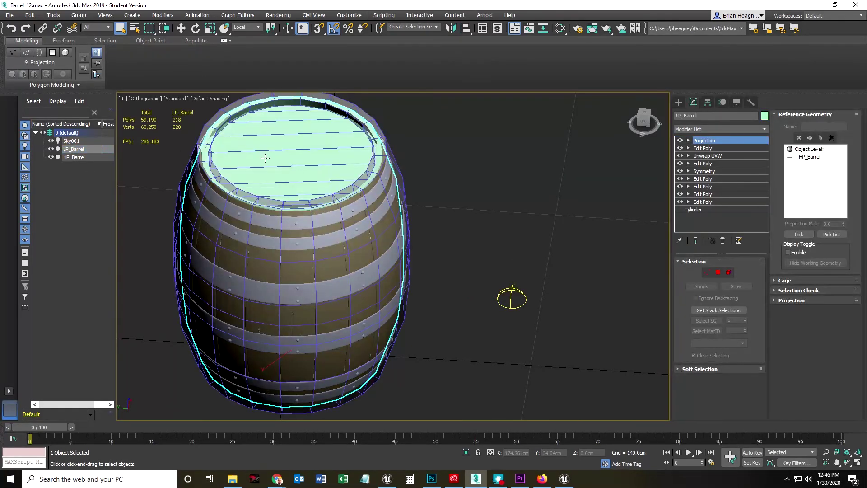
pyautogui.press('0')
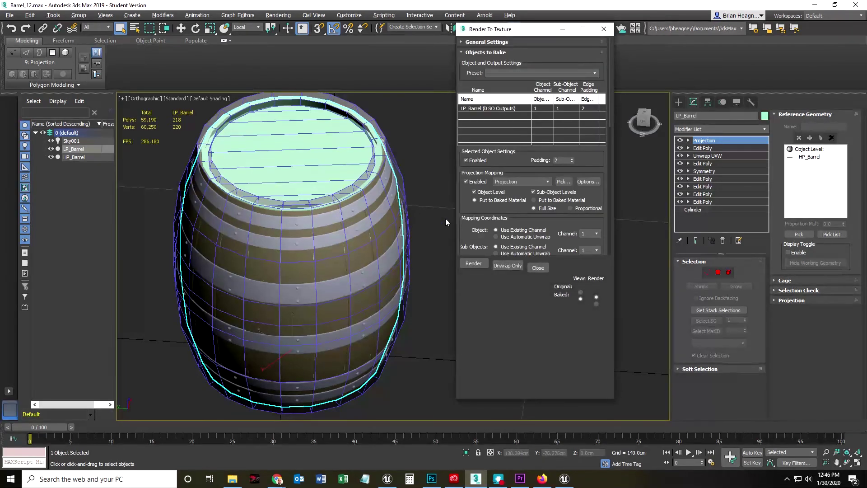
pyautogui.scroll(-3, 515, 212)
pyautogui.scroll(-3, 470, 159)
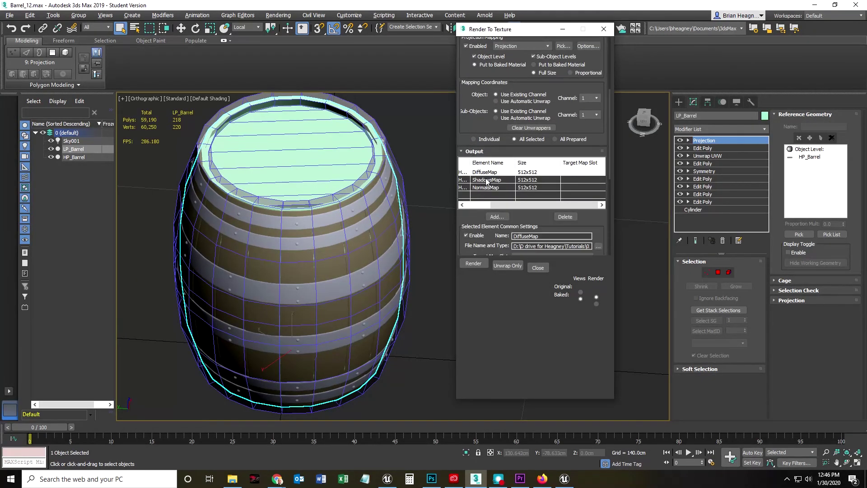
pyautogui.scroll(-1, 505, 150)
pyautogui.click(479, 265)
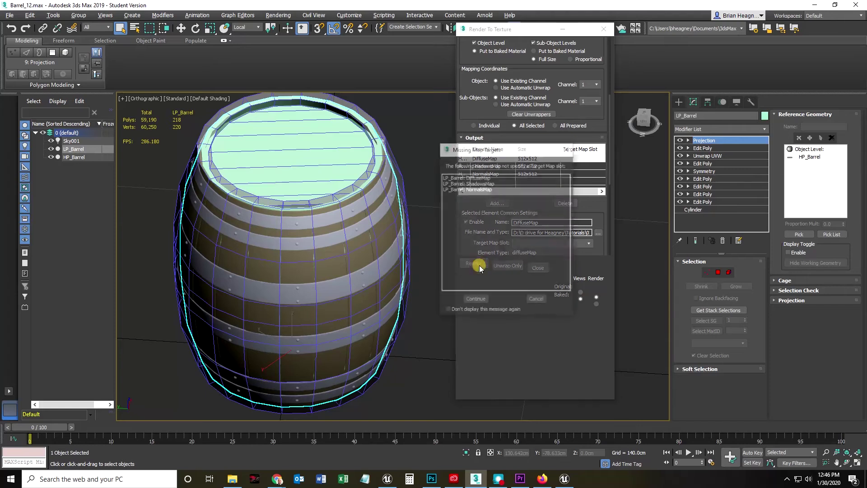
pyautogui.click(476, 300)
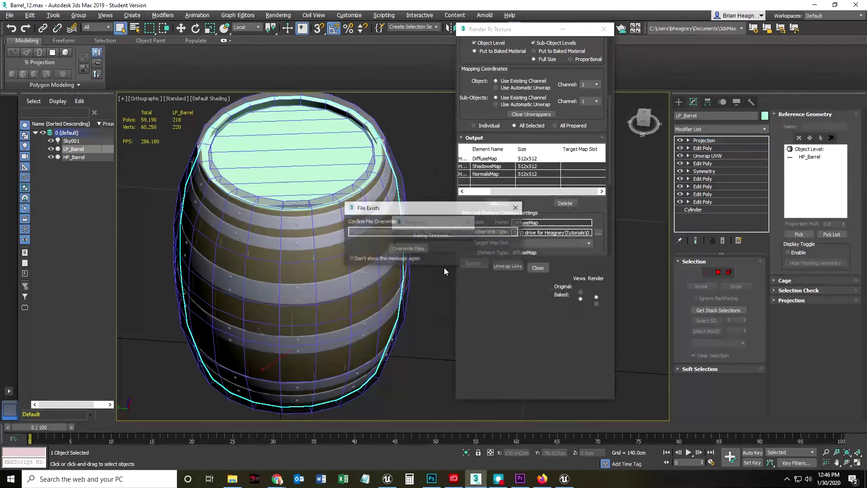
pyautogui.click(405, 248)
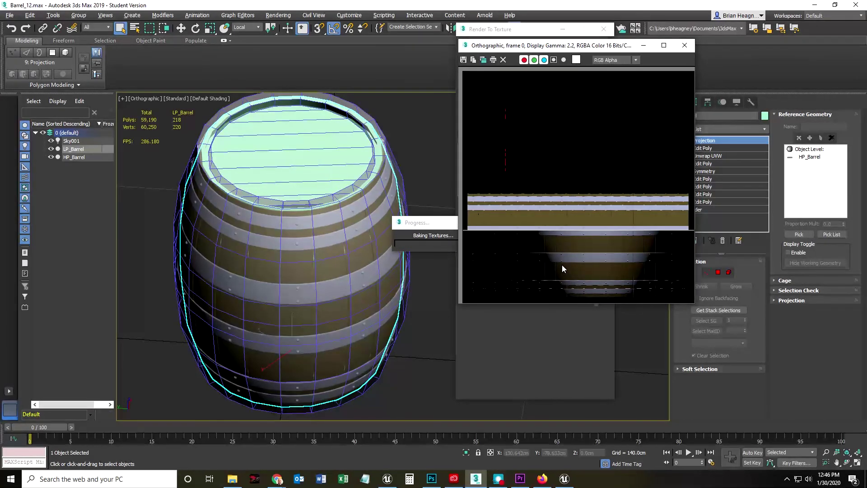
# Inspect the baking preview in the render window, covering the metal bands, rivets and plank seams.
pyautogui.scroll(3, 589, 230)
pyautogui.scroll(2, 579, 240)
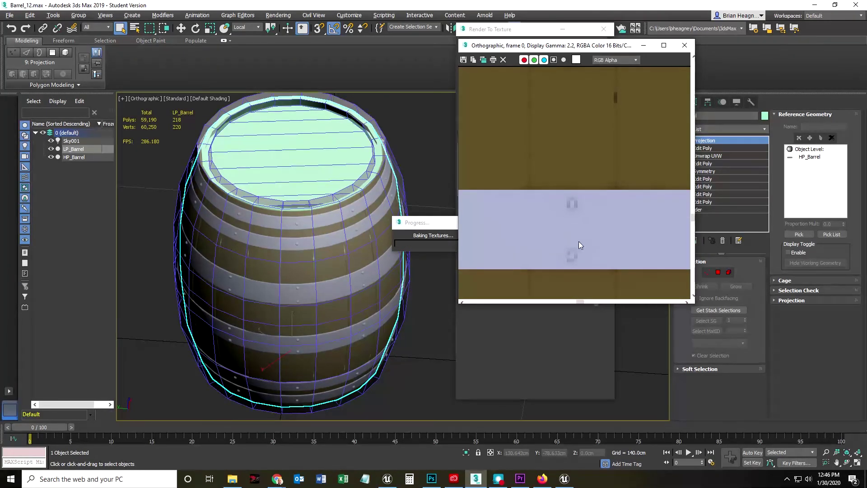
pyautogui.scroll(-4, 570, 257)
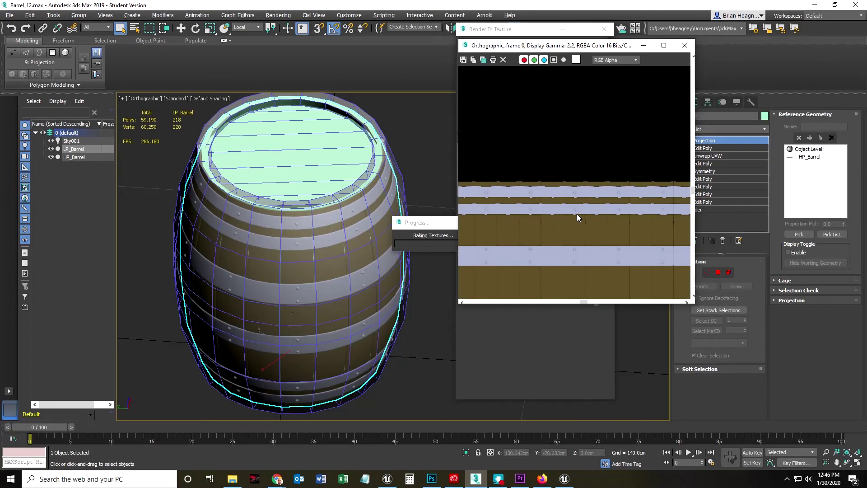
pyautogui.scroll(3, 583, 190)
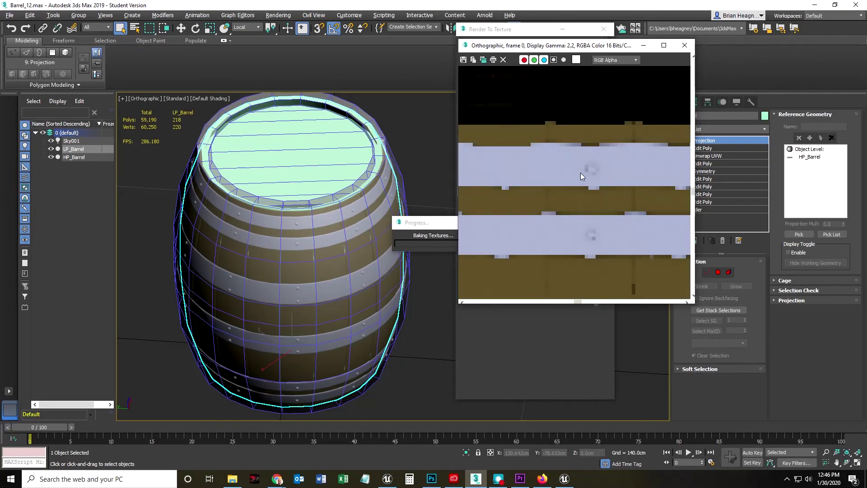
pyautogui.scroll(-4, 593, 170)
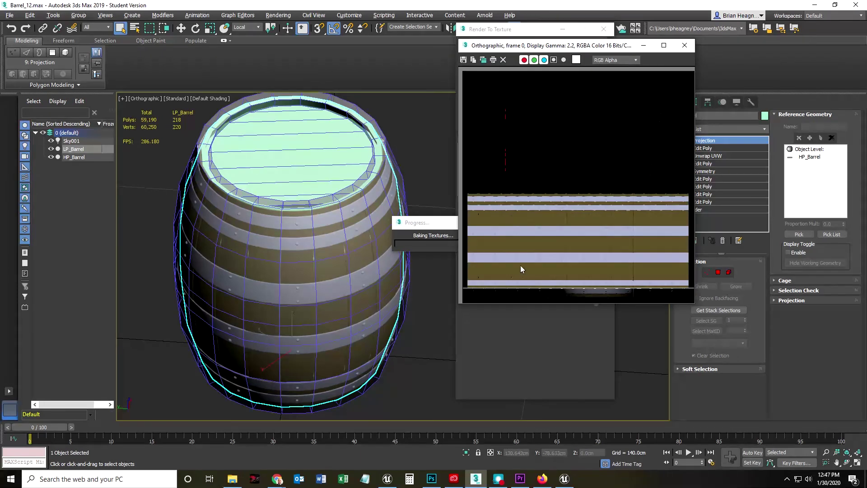
pyautogui.scroll(4, 562, 293)
pyautogui.scroll(-3, 557, 202)
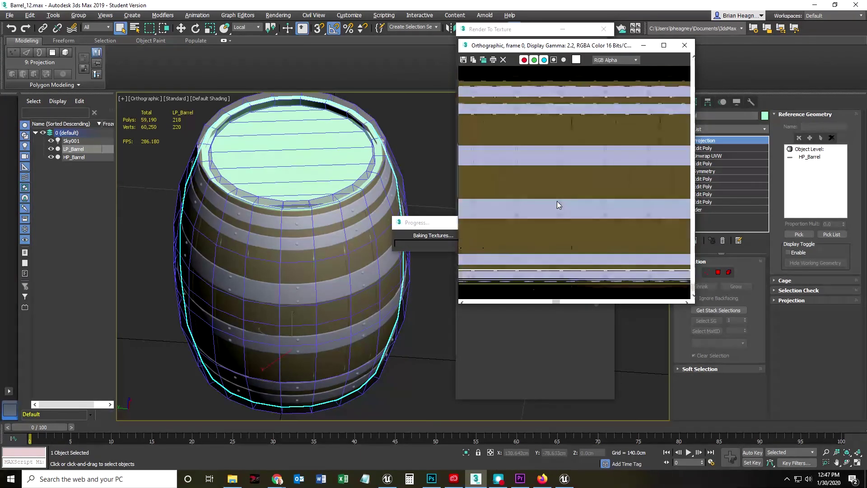
pyautogui.scroll(1, 550, 242)
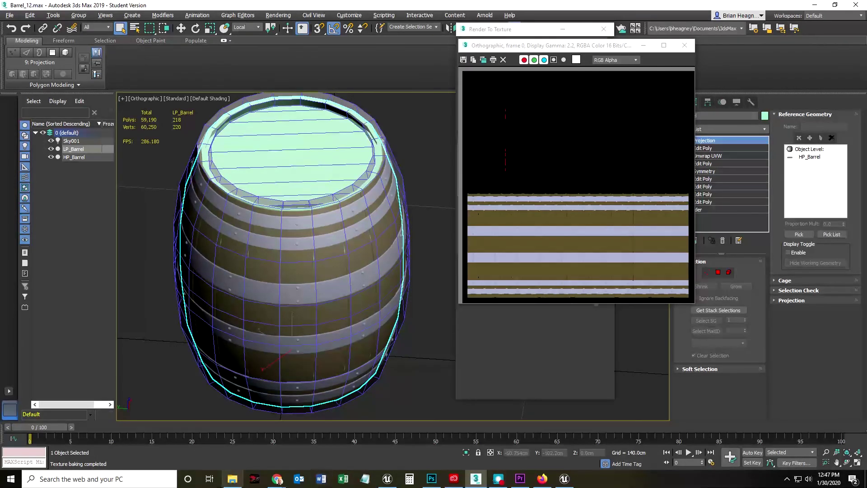
# Select the three LP_Barrel Targa files in the Maps folder and open them in Photoshop.
pyautogui.click(240, 483)
pyautogui.click(230, 190)
pyautogui.click(305, 97)
pyautogui.keyDown('shift'); pyautogui.click(221, 94); pyautogui.keyUp('shift')
pyautogui.rightClick(220, 91)
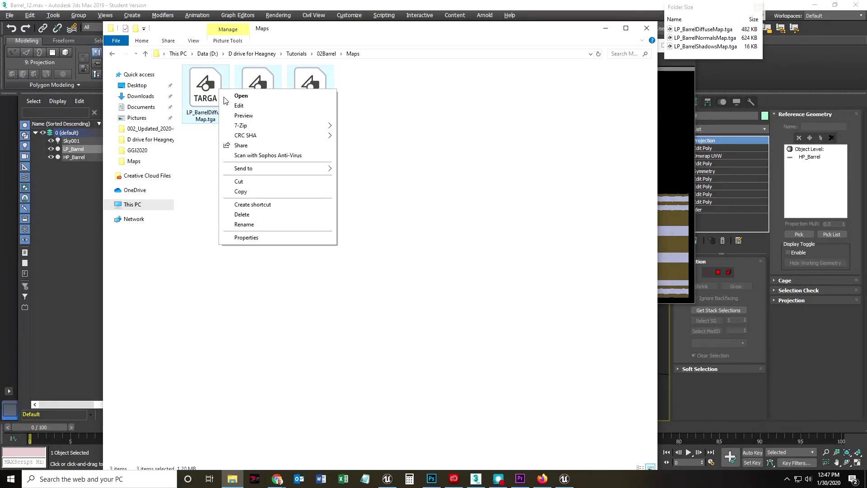
pyautogui.click(236, 97)
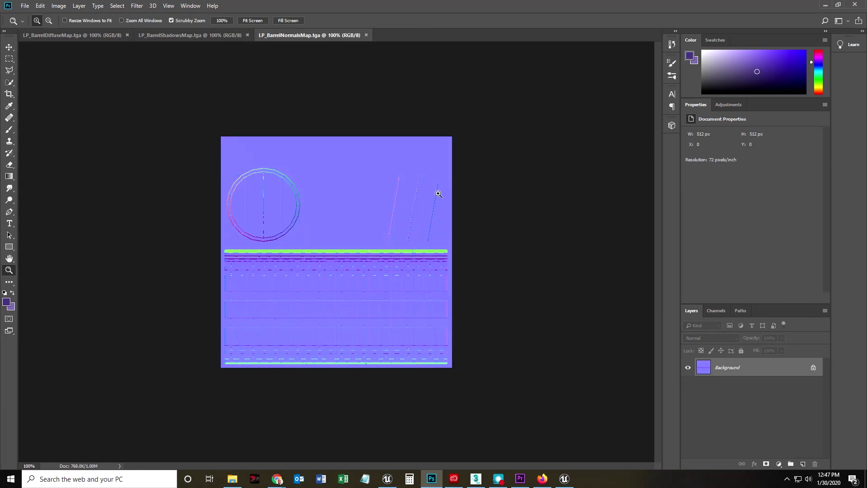
# Examine the body's upper edge and bands in LP_BarrelNormalsMap.tga, and look over LP_BarrelDiffuseMap.tga.
pyautogui.moveTo(376, 262); pyautogui.dragTo(454, 240)
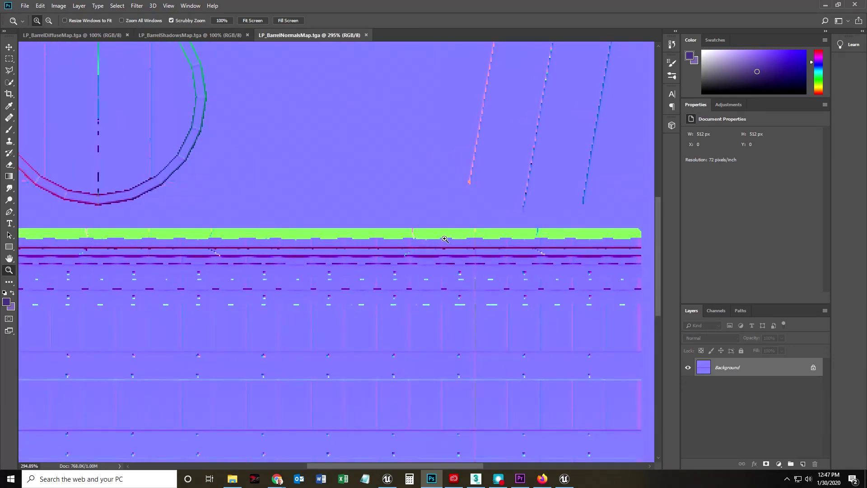
pyautogui.moveTo(396, 268); pyautogui.dragTo(388, 263)
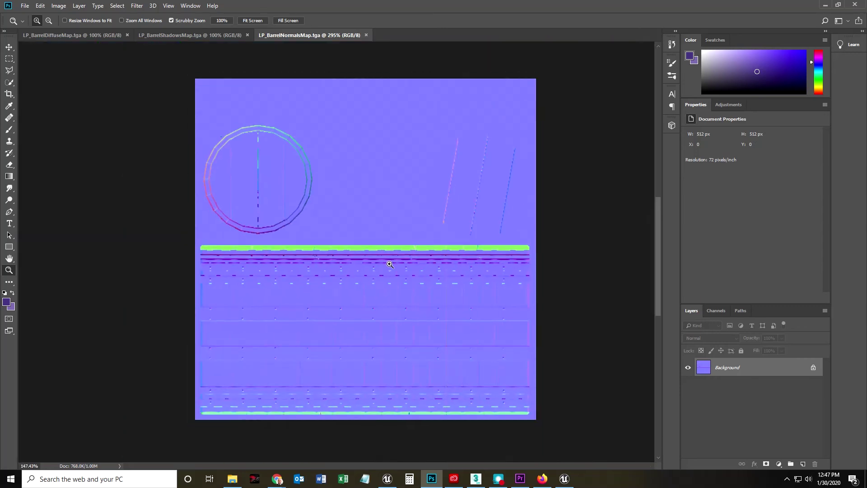
pyautogui.click(212, 33)
pyautogui.click(27, 35)
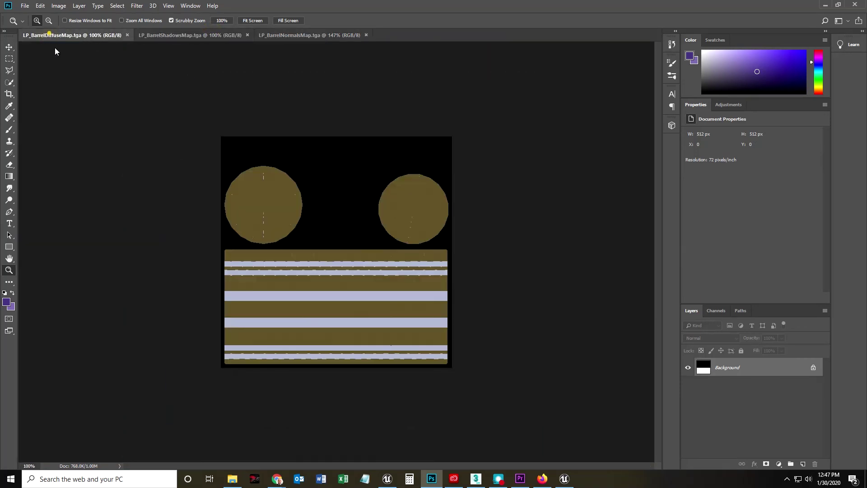
pyautogui.moveTo(300, 291); pyautogui.dragTo(315, 283)
# Examine LP_BarrelShadowsMap.tga closely around the rivets, plank seams and upper body edge, and view the whole map.
pyautogui.click(206, 34)
pyautogui.moveTo(287, 313); pyautogui.dragTo(314, 260)
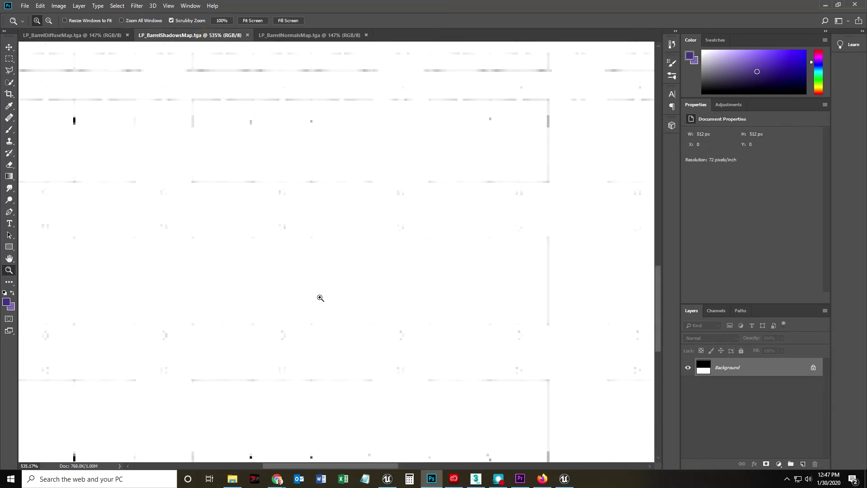
pyautogui.moveTo(555, 267); pyautogui.dragTo(537, 275)
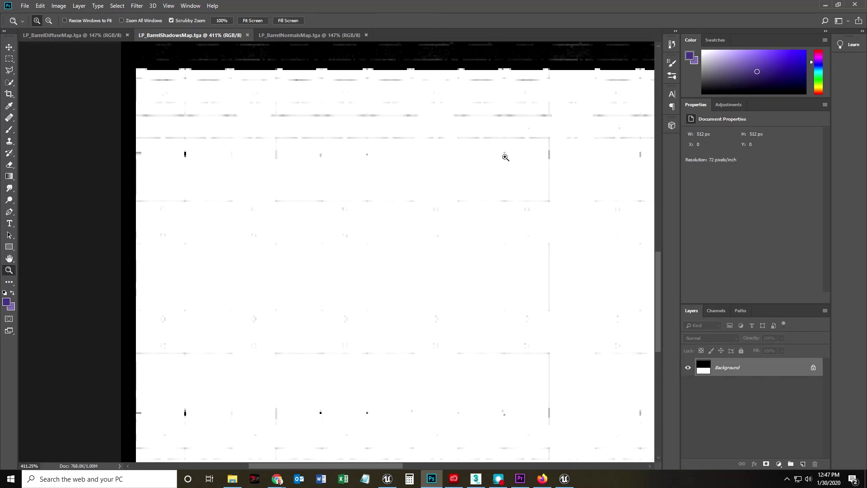
pyautogui.moveTo(506, 157); pyautogui.dragTo(459, 182)
pyautogui.moveTo(343, 118); pyautogui.dragTo(395, 107)
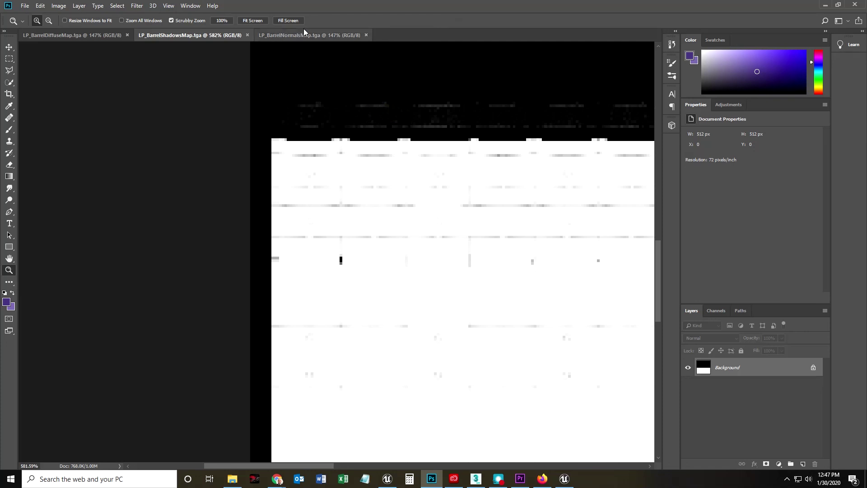
pyautogui.moveTo(450, 342); pyautogui.dragTo(408, 335)
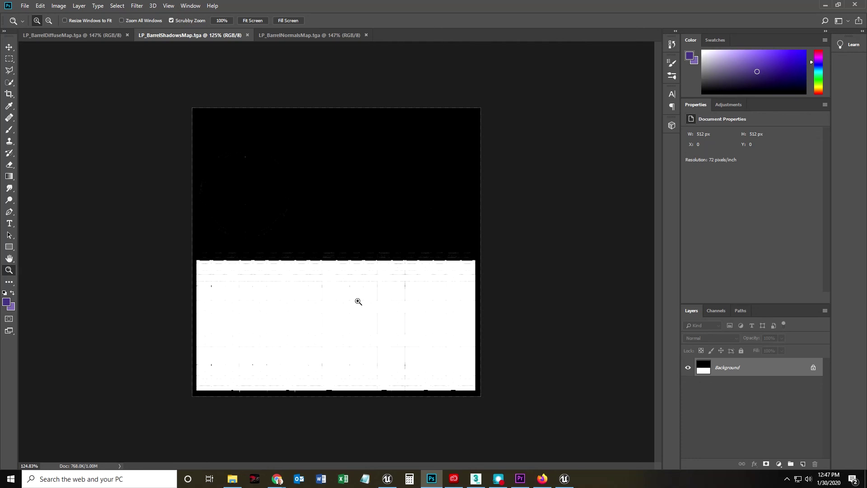
pyautogui.moveTo(316, 323); pyautogui.dragTo(331, 321)
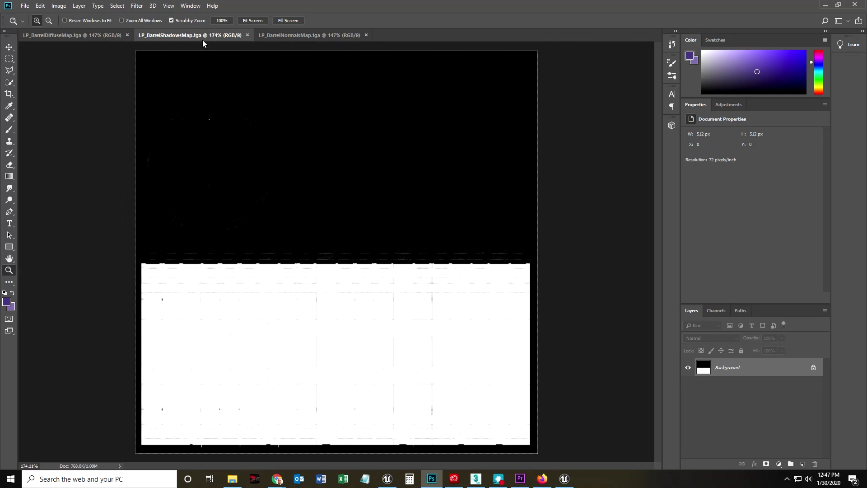
# Check the three baked Targa files in the Maps folder, then minimize the folder window.
pyautogui.click(233, 479)
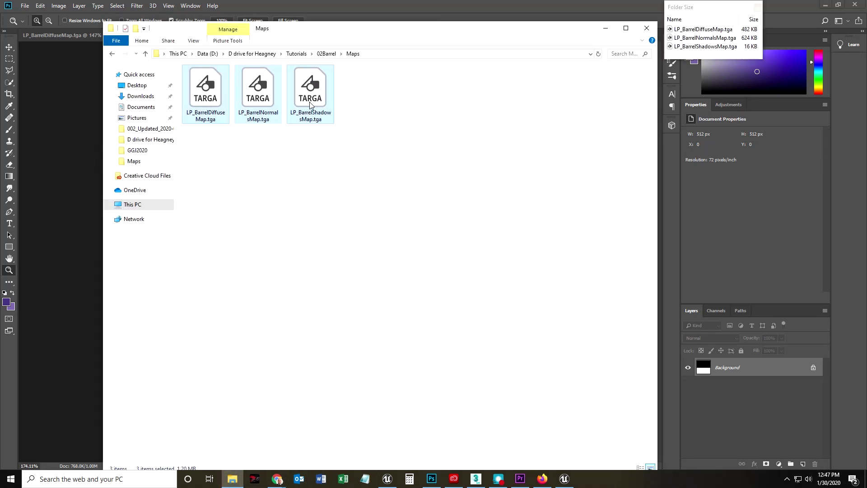
pyautogui.click(242, 204)
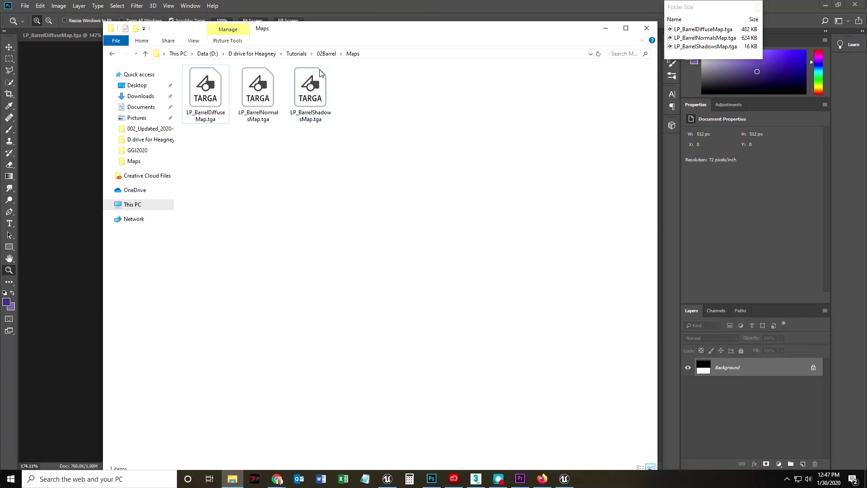
pyautogui.click(605, 30)
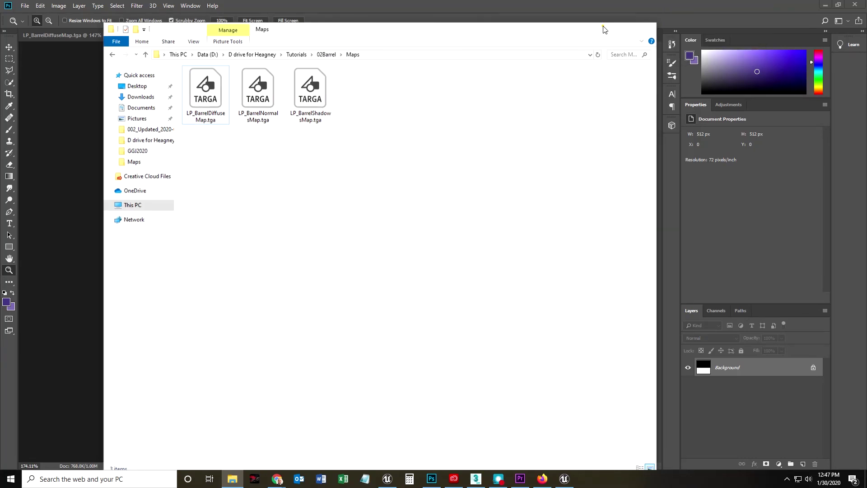
# Compare the shadows, normals and diffuse map documents in Photoshop, finishing on LP_BarrelDiffuseMap.tga.
pyautogui.moveTo(366, 347)
pyautogui.mouseDown()
pyautogui.moveTo(343, 348)
pyautogui.moveTo(362, 345)
pyautogui.mouseUp()
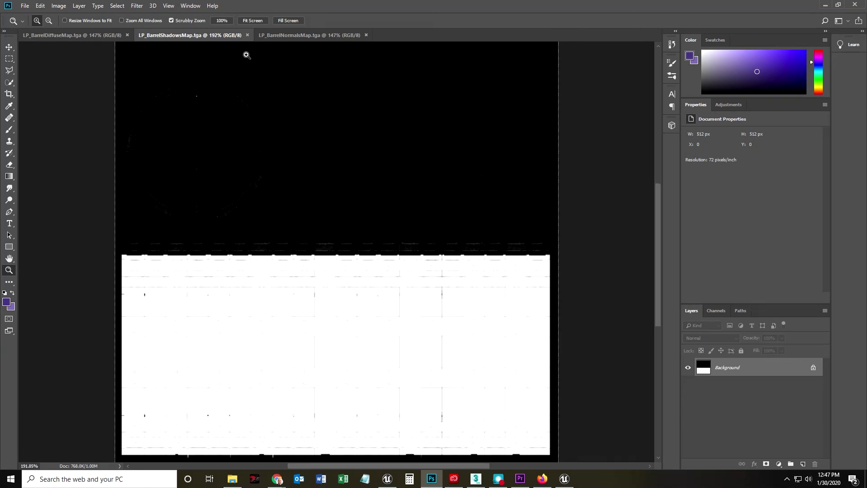
pyautogui.click(271, 33)
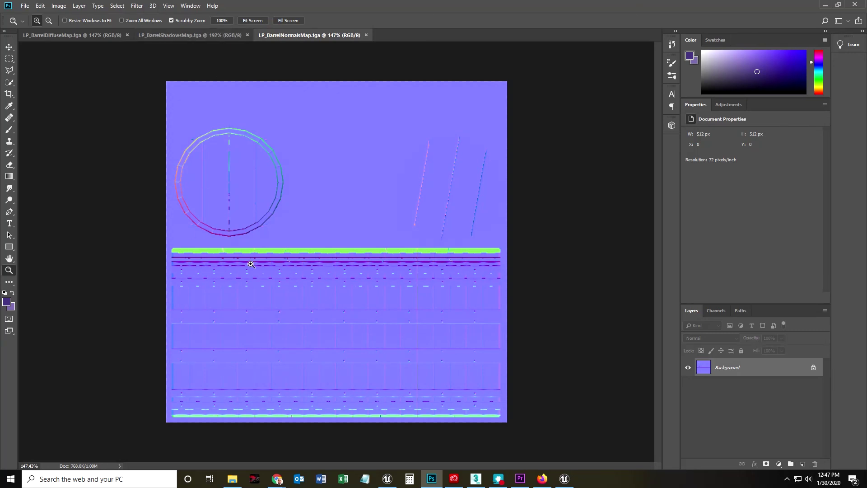
pyautogui.click(149, 35)
pyautogui.click(77, 35)
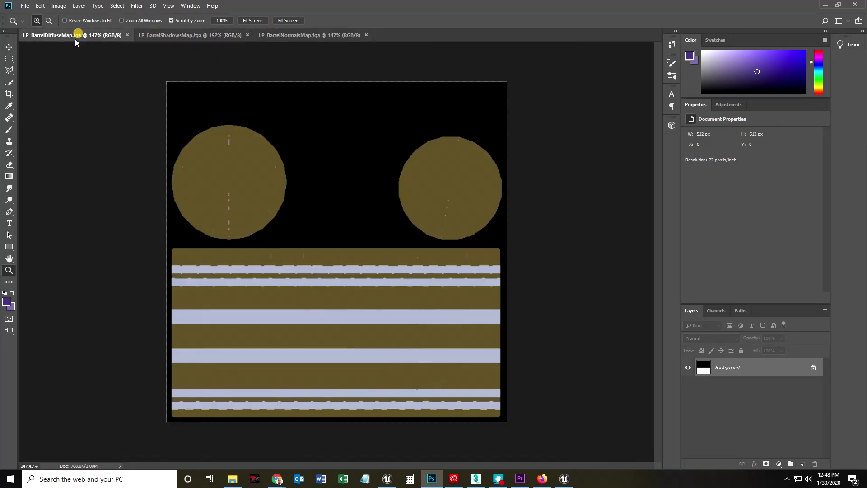